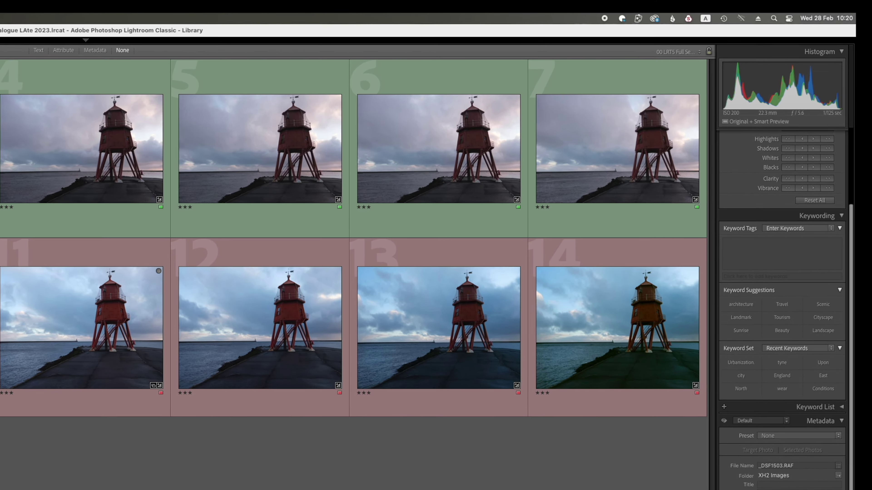
key("Right")
key("Right")
key("Right")
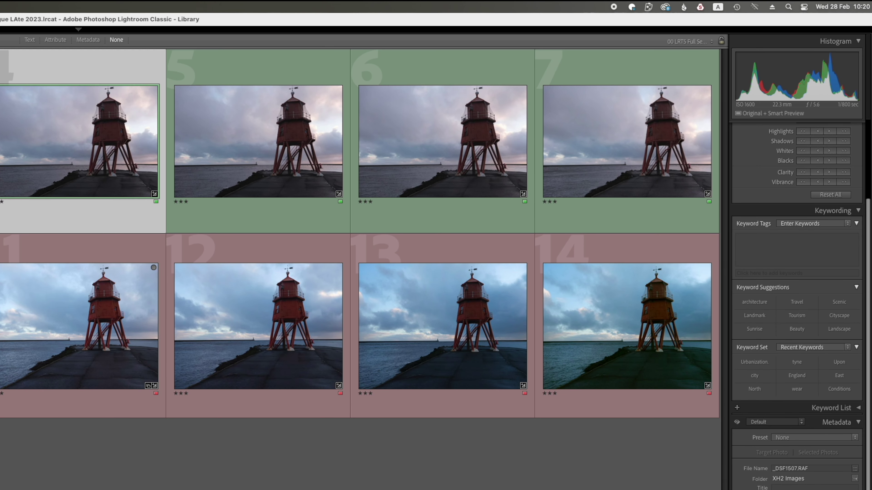
key("Right")
key("Right")
key("Right")
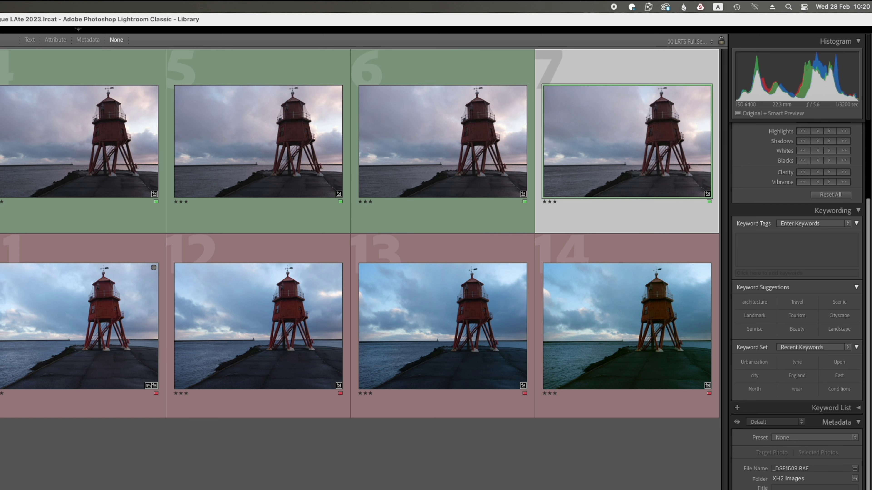
key("Right")
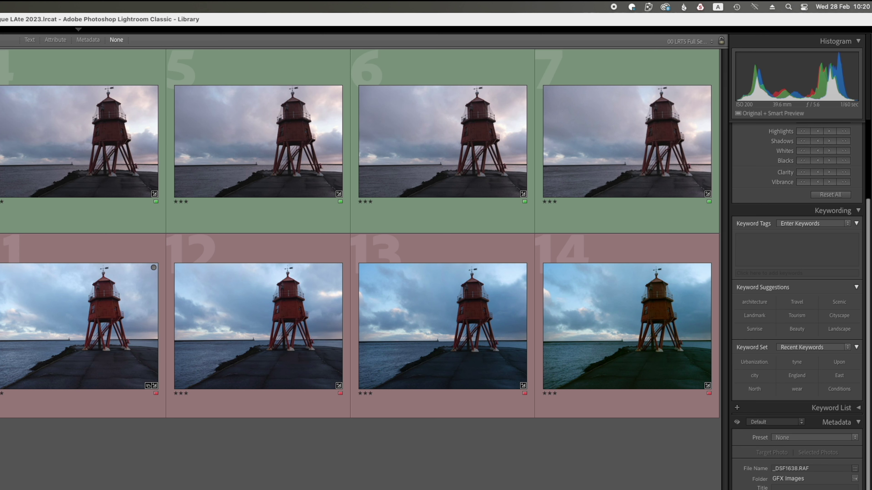
key("Right")
key("Right")
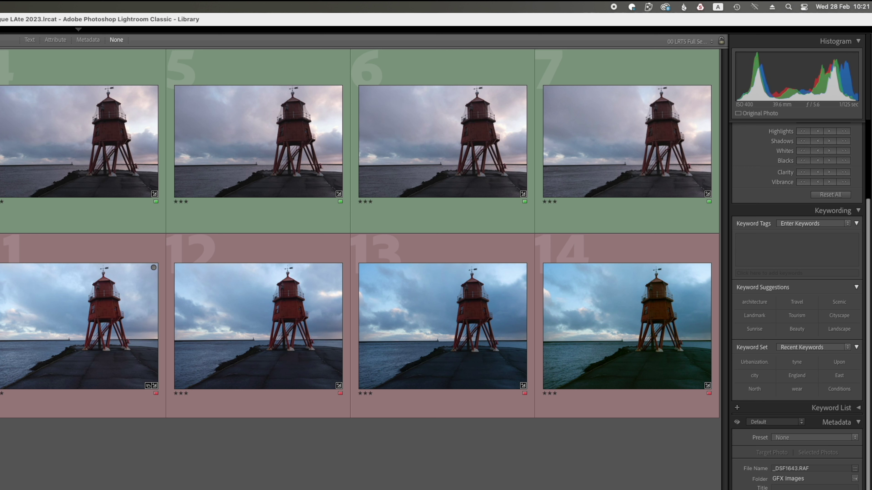
key("Right")
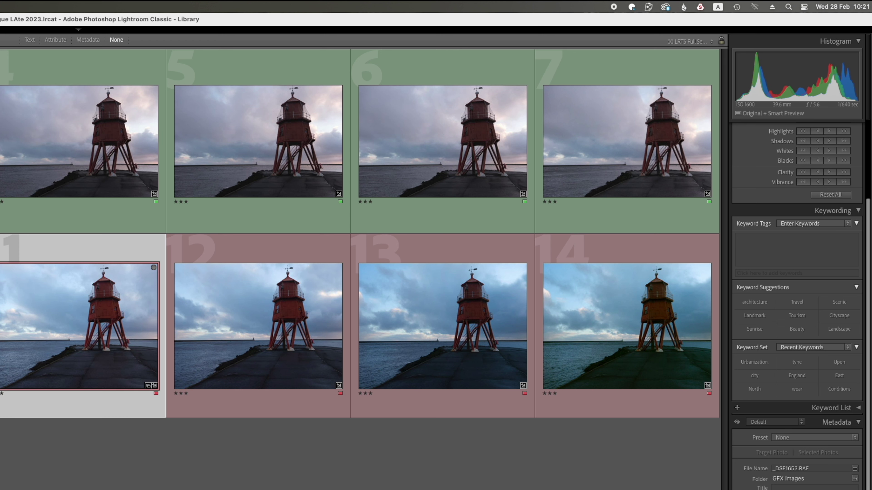
key("Right")
key("Right")
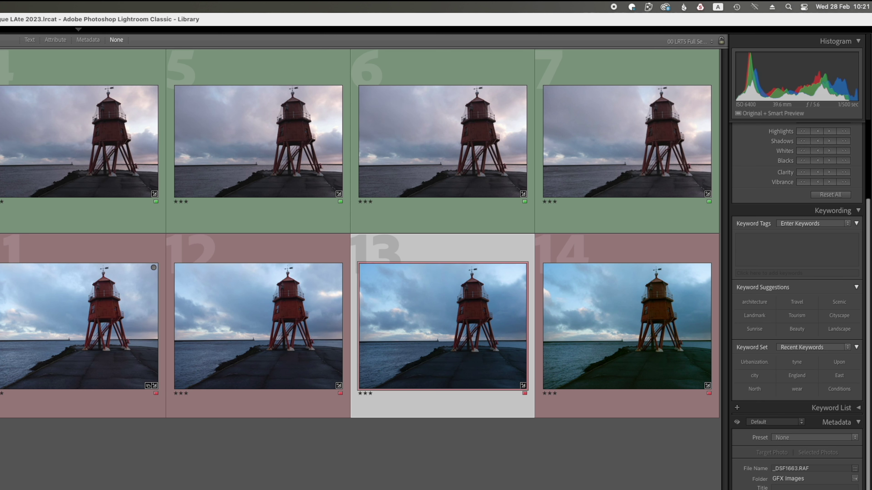
key("Left")
key("Left")
key("Left")
key("Left")
key("Left")
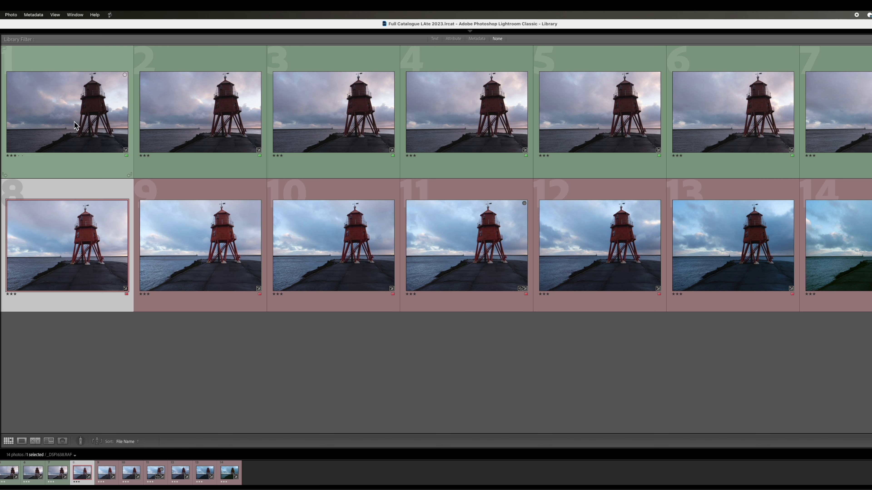
Open photo 8 at 100% and pan across the lighthouse legs, sea, pier and breakwater
double_click(71, 245)
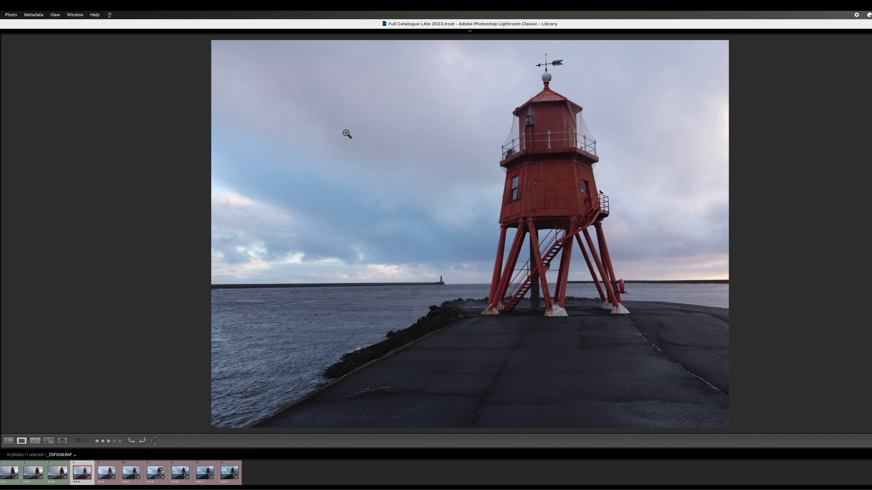
left_click(557, 156)
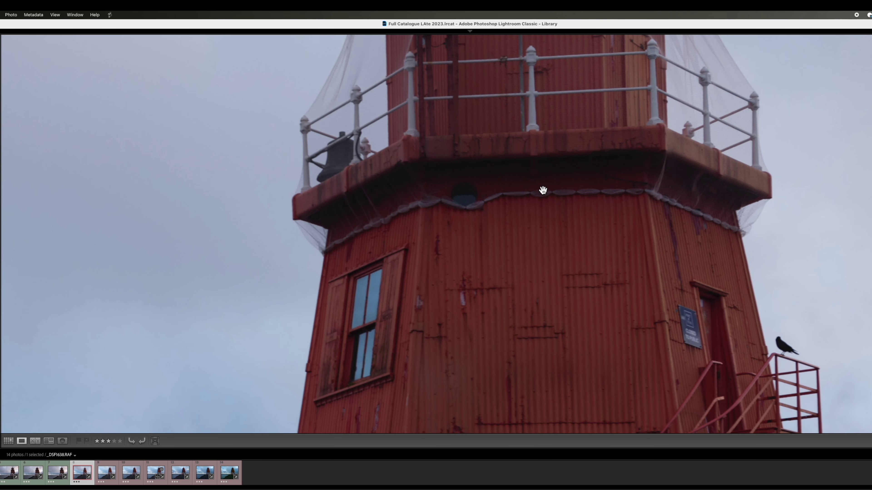
left_click_drag(520, 163, 504, 123)
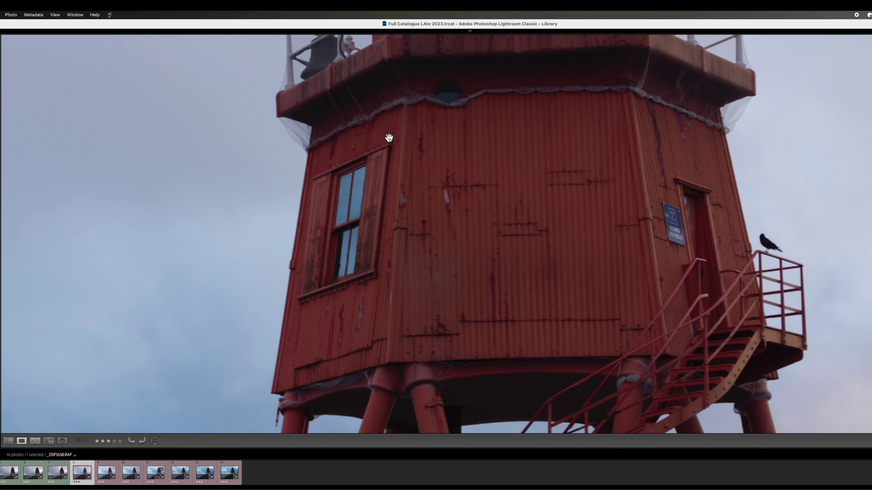
left_click_drag(389, 138, 274, 101)
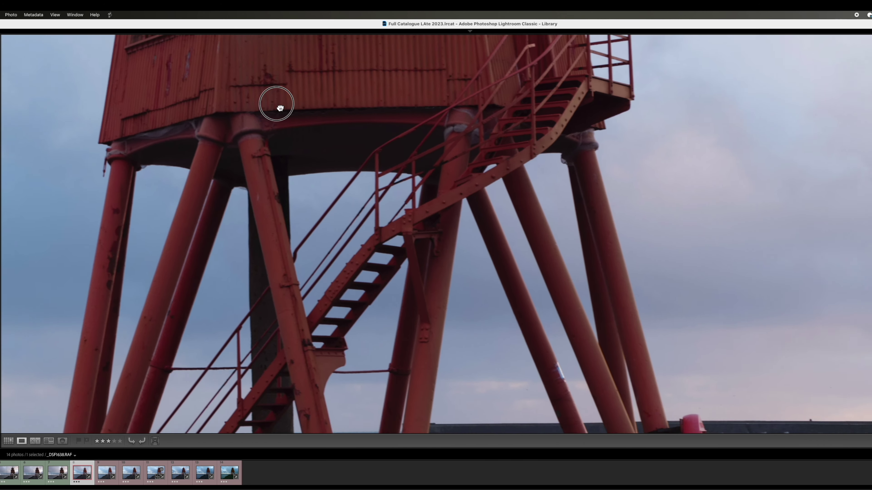
left_click_drag(714, 255, 350, 169)
left_click_drag(611, 243, 802, 238)
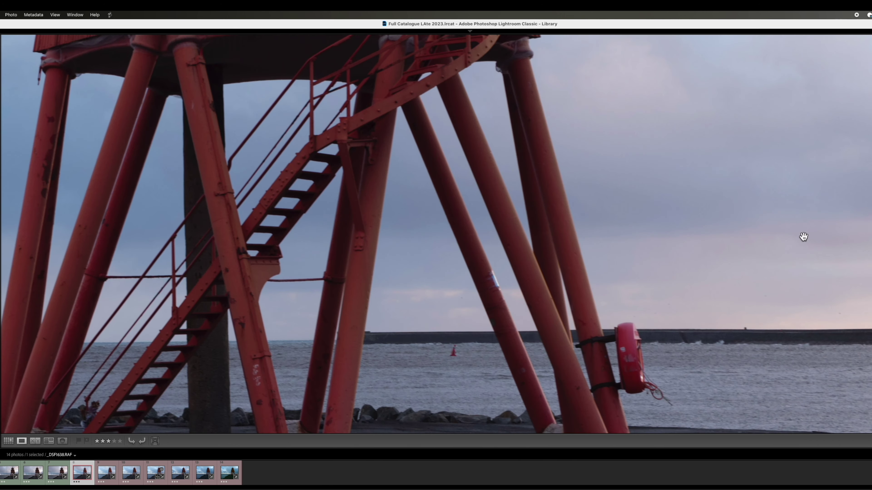
left_click_drag(306, 221, 20, 206)
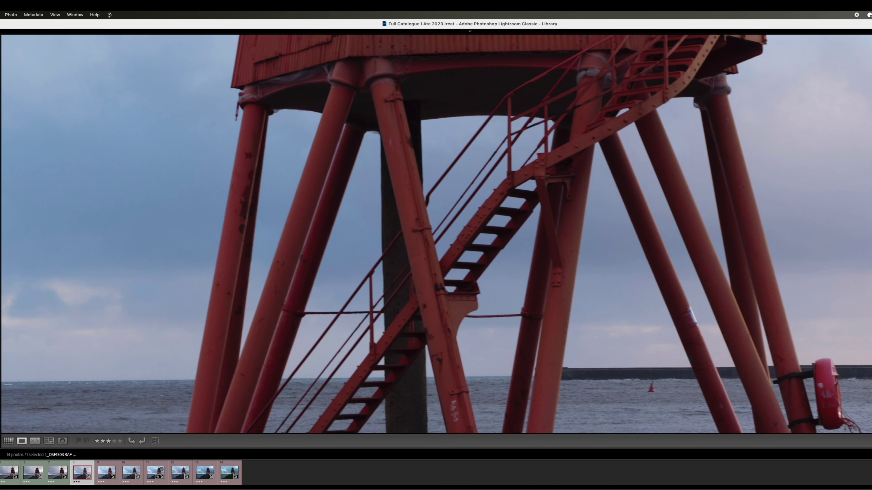
left_click_drag(21, 206, 465, 266)
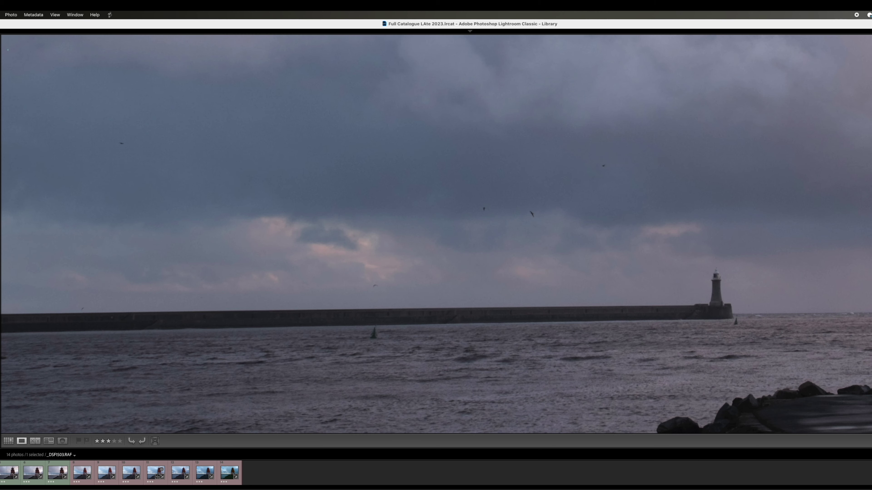
Re-zoom on the lighthouse hull to check legs, stairs and top railing, then return photo 8 to Fit
left_click(523, 256)
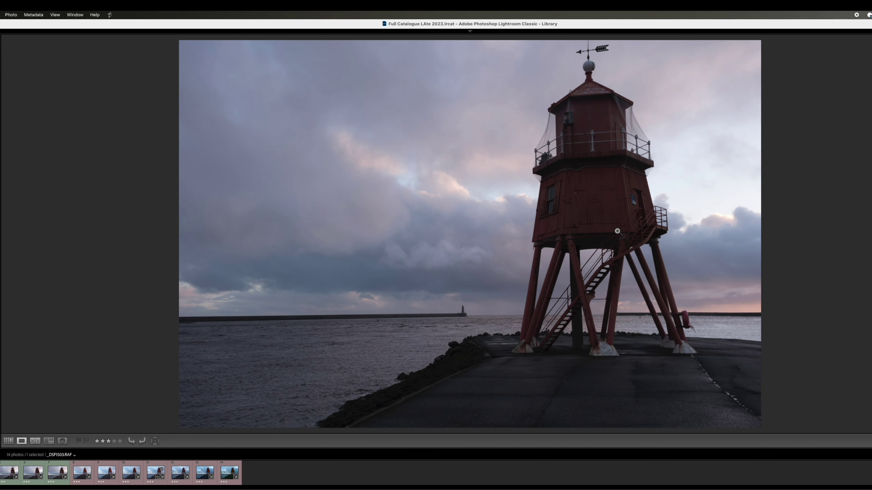
left_click(617, 232)
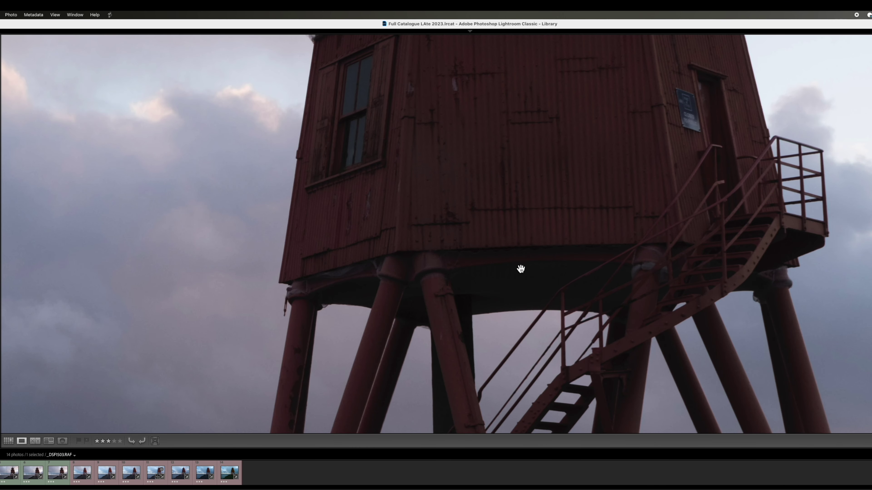
left_click_drag(520, 269, 467, 267)
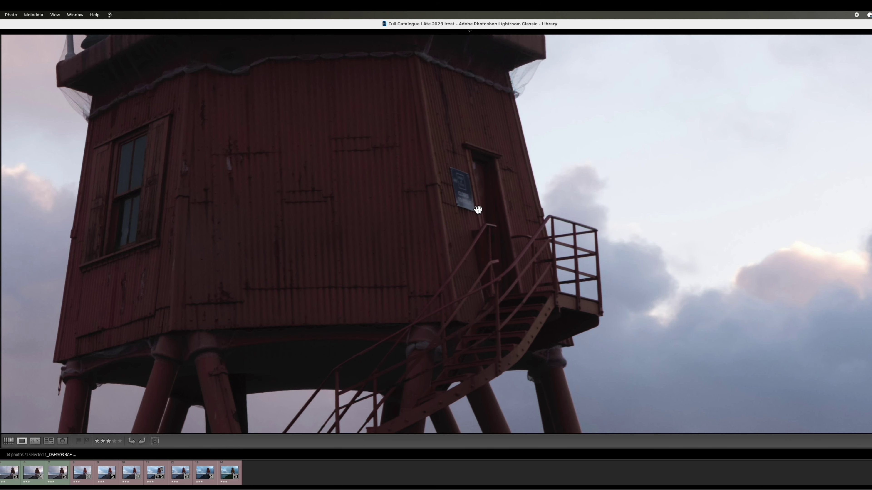
left_click_drag(477, 210, 471, 274)
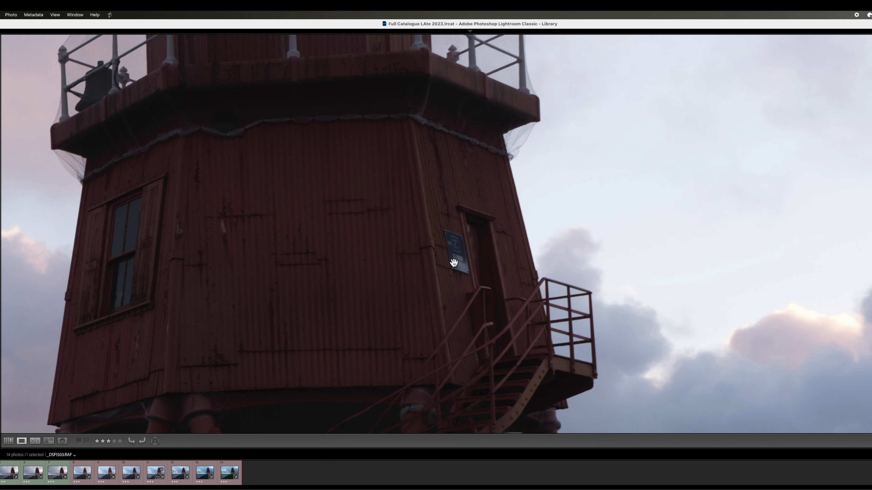
left_click(83, 472)
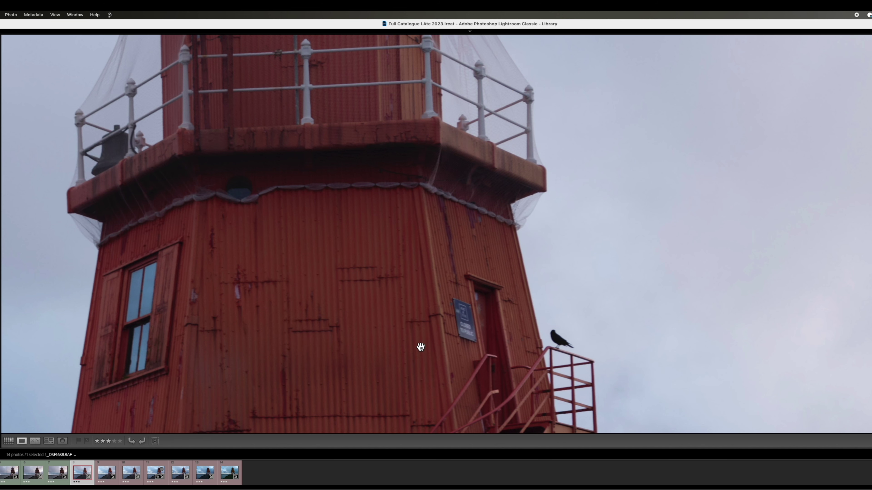
left_click(237, 371)
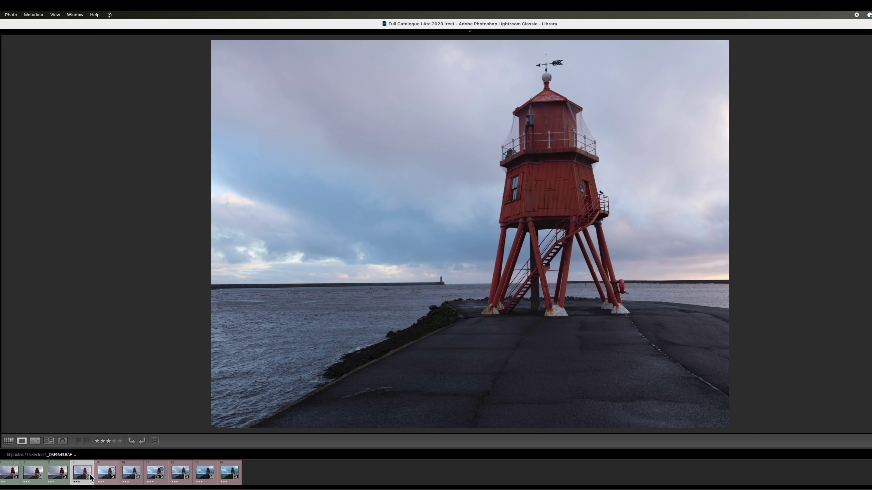
Zoom to 1:1, step to the next photo and pan over the legs, sea and sky
key("z")
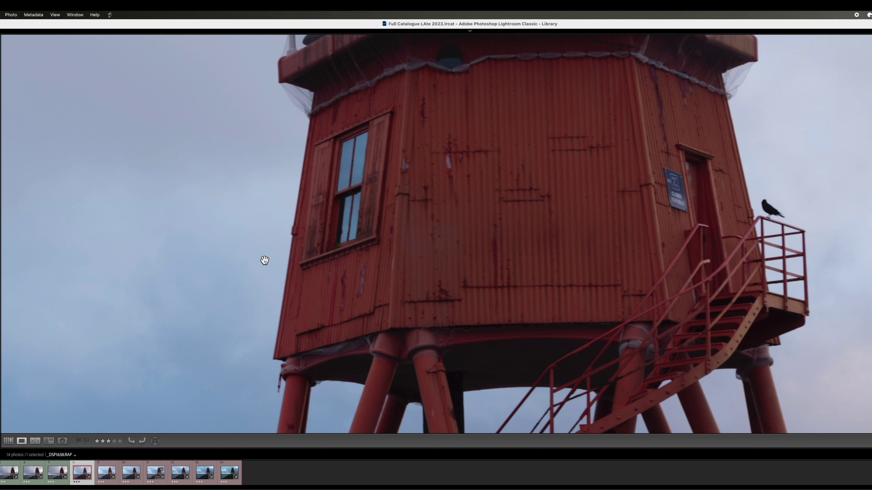
key("Right")
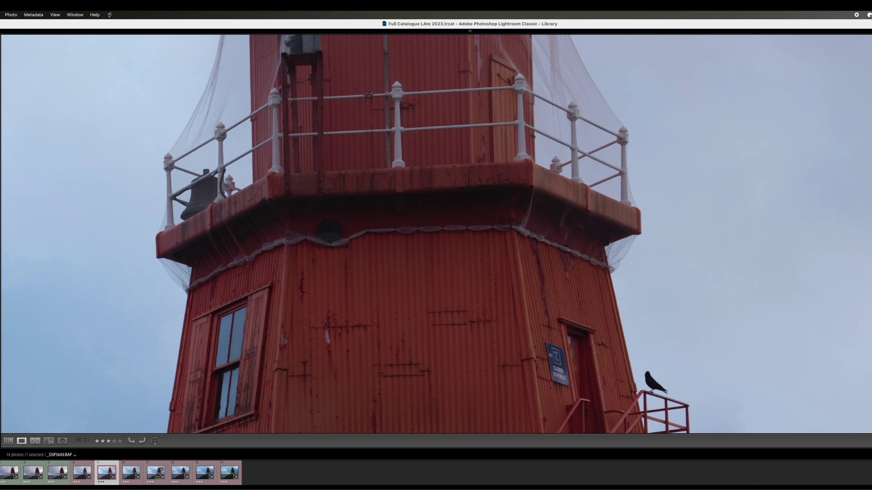
left_click_drag(259, 272, 596, 206)
scroll(553, 277, "right", 10)
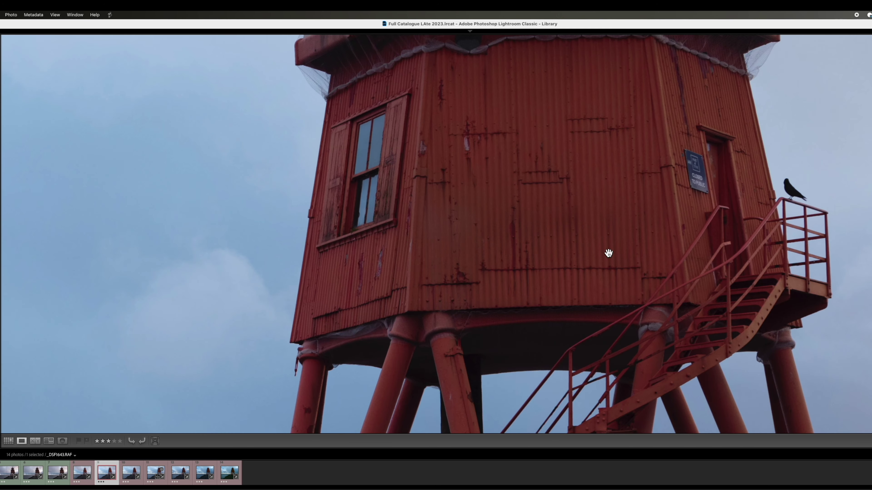
left_click_drag(608, 253, 529, 179)
left_click_drag(685, 275, 714, 194)
left_click_drag(352, 256, 631, 310)
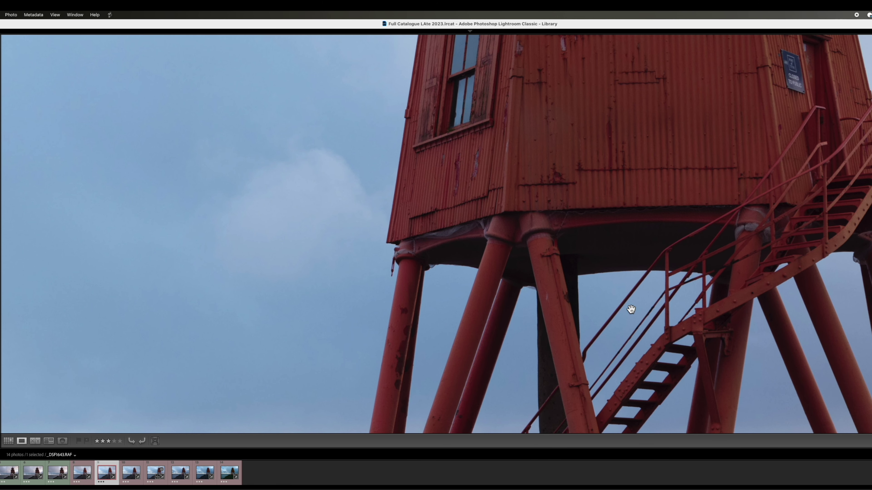
On the following photo, magnify the lighthouse legs and staircase, then drop to a lower Navigator zoom
key("Right")
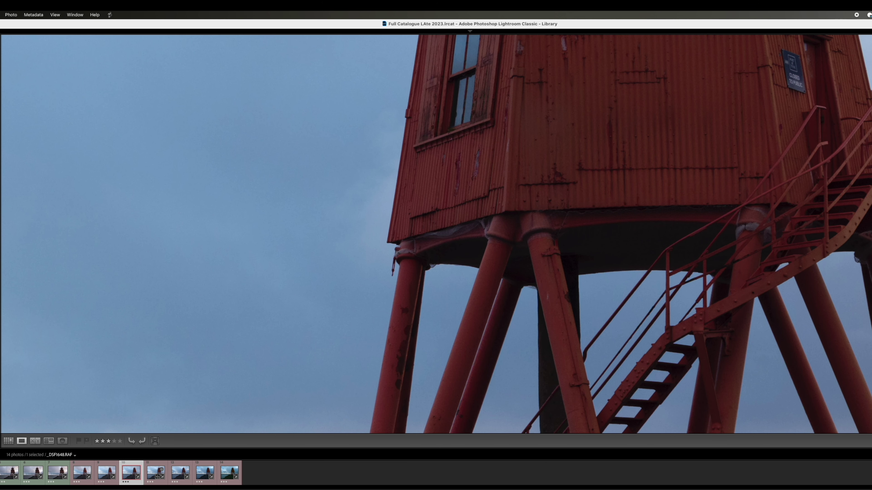
key("super+equal")
left_click_drag(302, 210, 203, 143)
left_click_drag(325, 198, 218, 169)
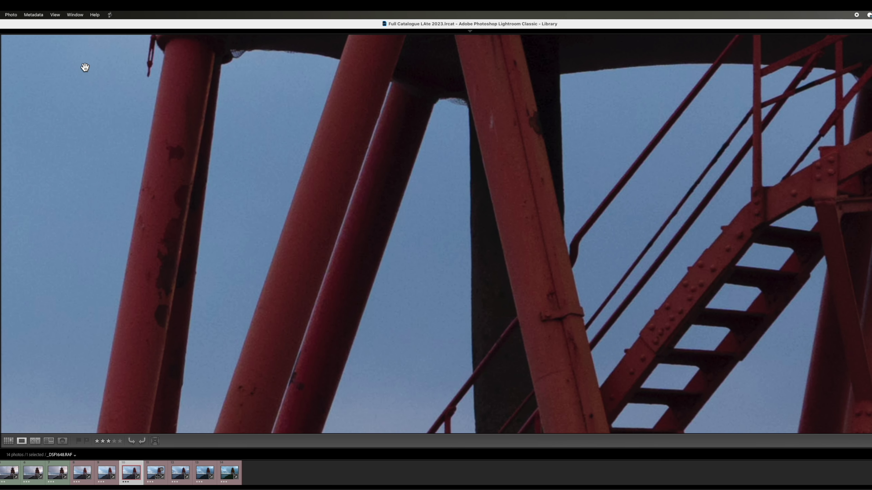
left_click(2, 38)
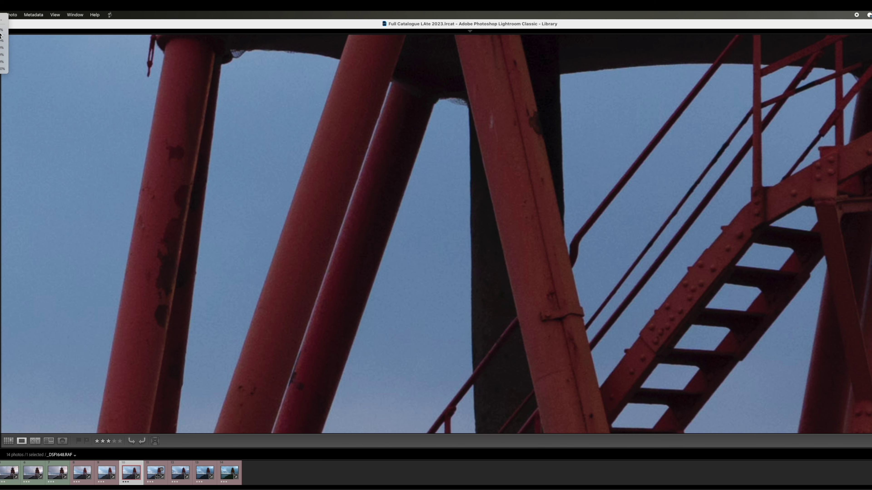
left_click(2, 37)
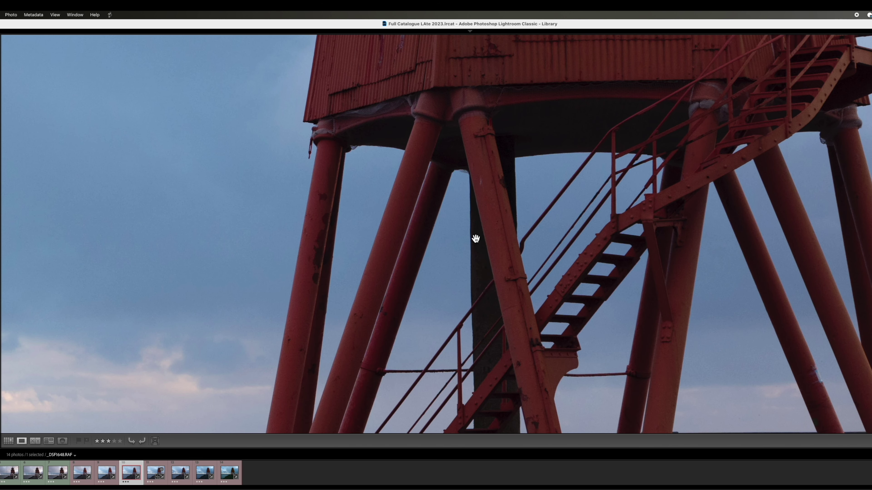
Step through the next tower photos at 1:1, panning over the legs, sea and red cabin
key("Right")
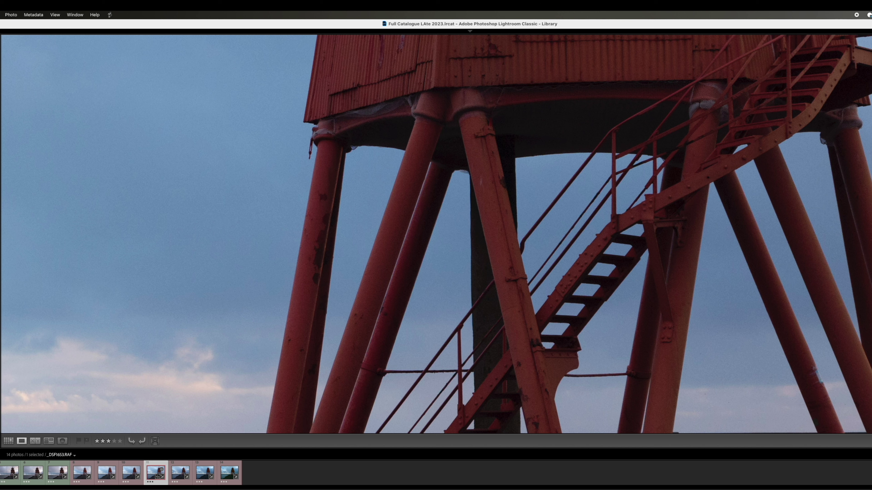
scroll(327, 127, "up", 5)
key("Right")
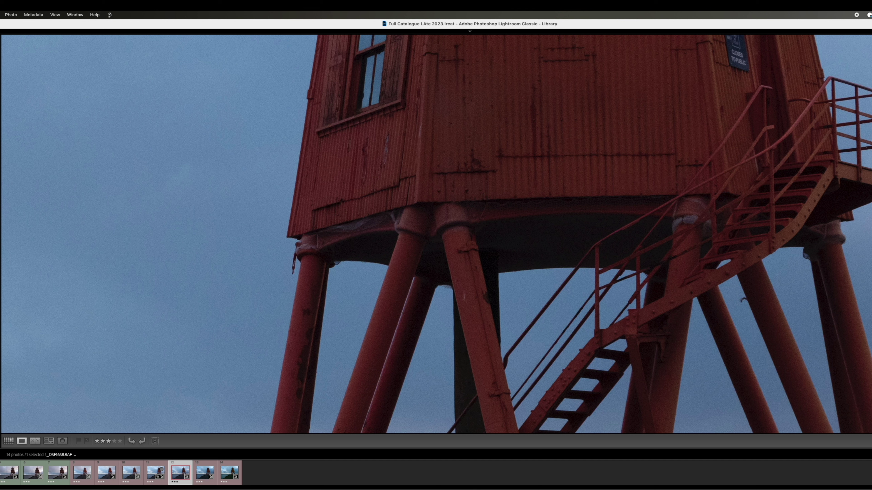
left_click(205, 473)
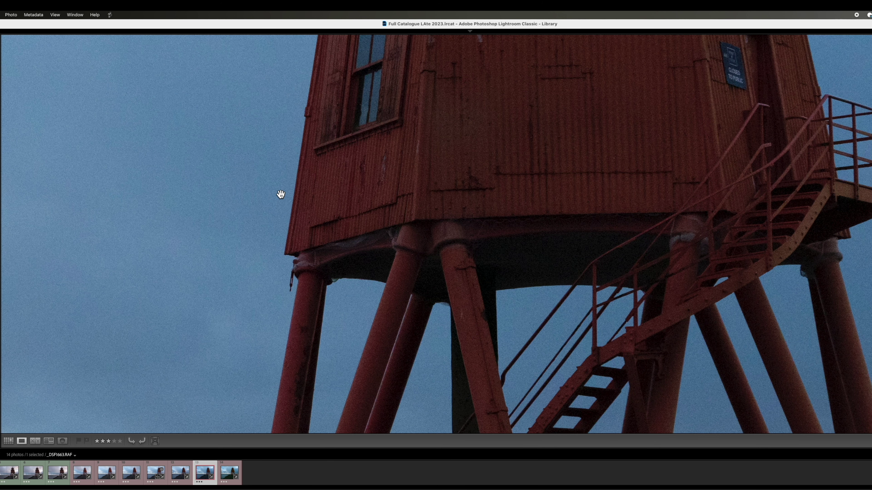
left_click_drag(281, 195, 606, 189)
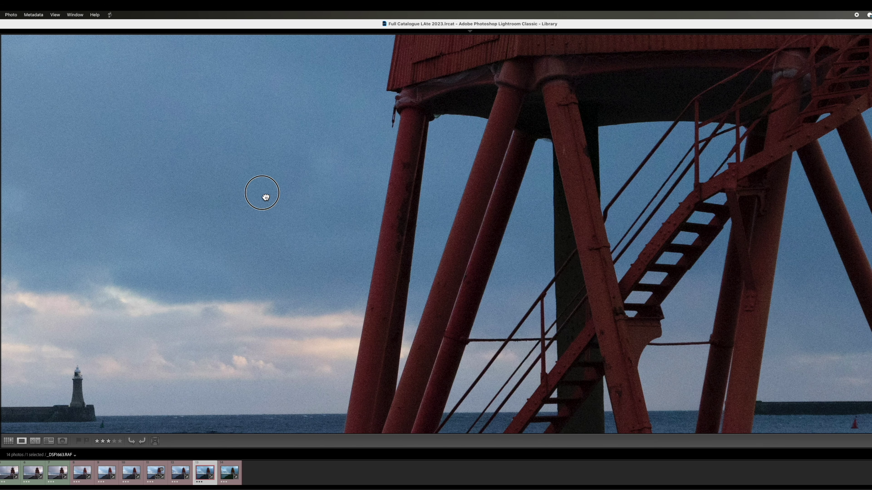
left_click_drag(267, 195, 446, 209)
left_click_drag(413, 179, 308, 193)
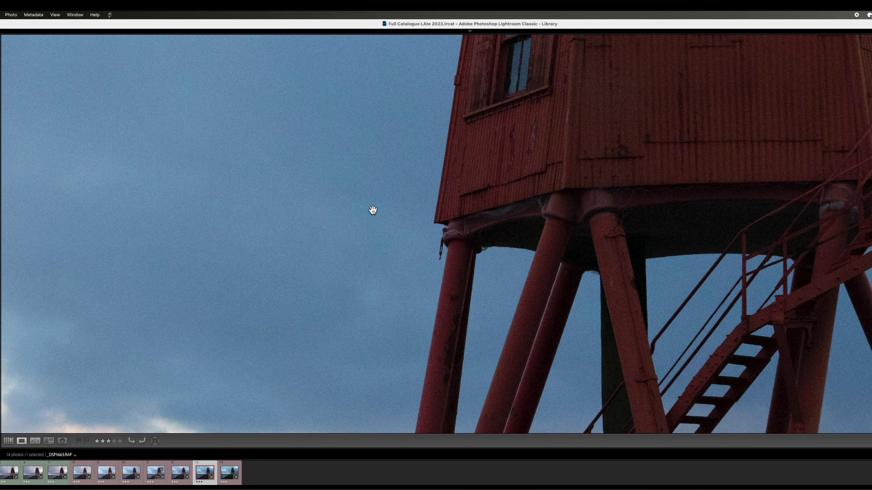
left_click_drag(373, 210, 405, 138)
Inspect _DSF1668 around the tower window at 1:1, then return it to Fit view
key("Right")
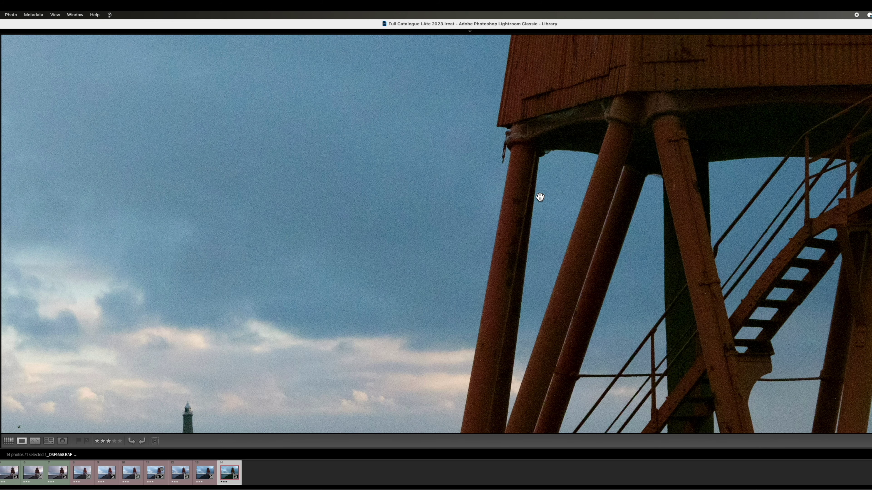
left_click_drag(540, 197, 460, 273)
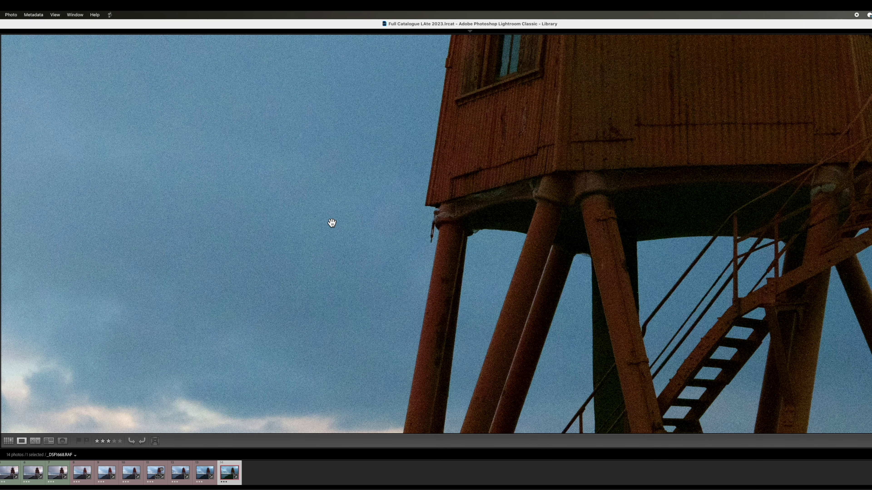
left_click_drag(336, 253, 319, 197)
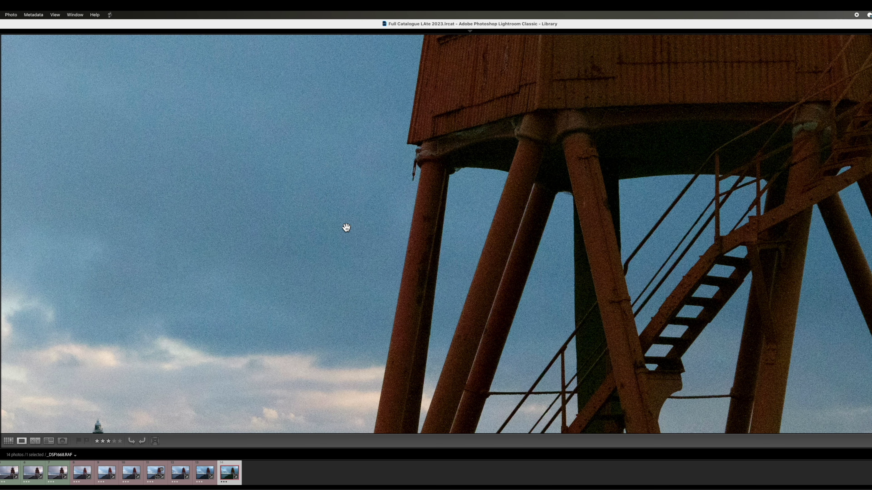
left_click_drag(681, 240, 506, 283)
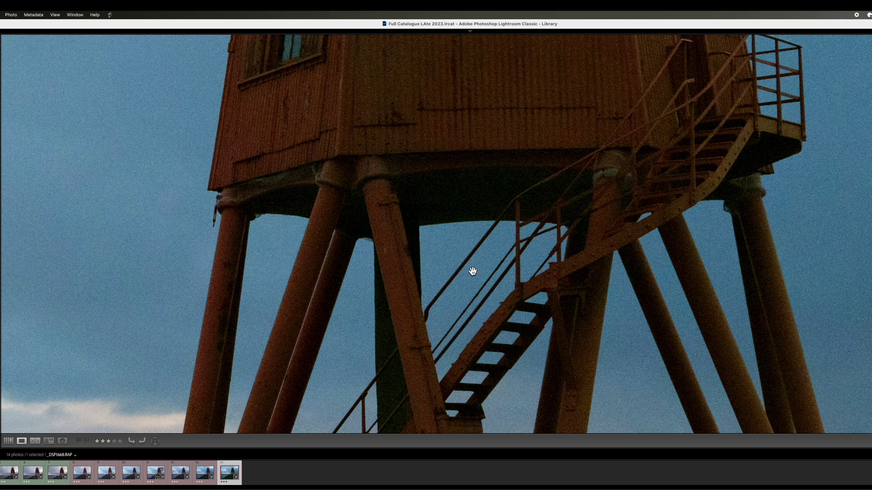
left_click(452, 255)
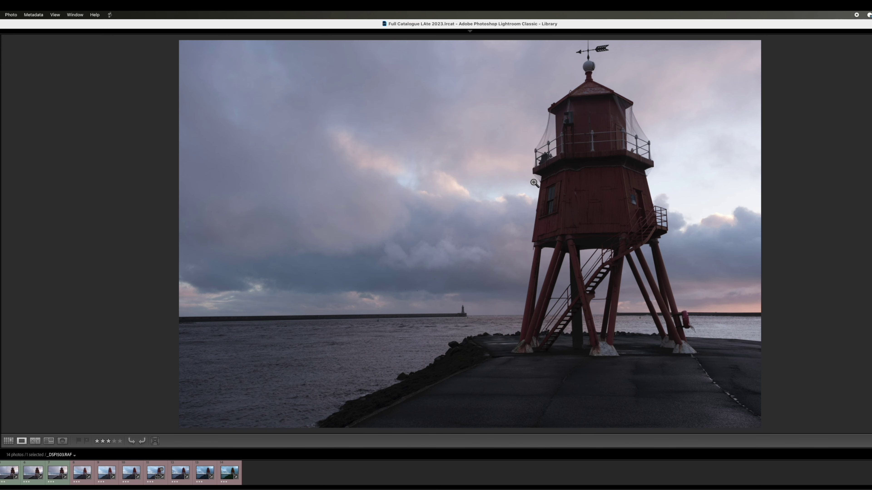
Zoom to 100% near the door and stairs and pan over the legs and sea
left_click(647, 221)
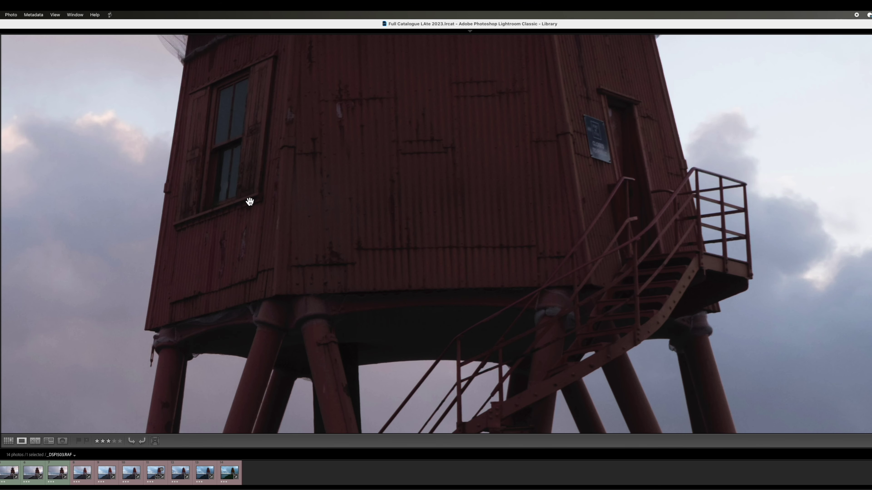
left_click_drag(249, 202, 179, 213)
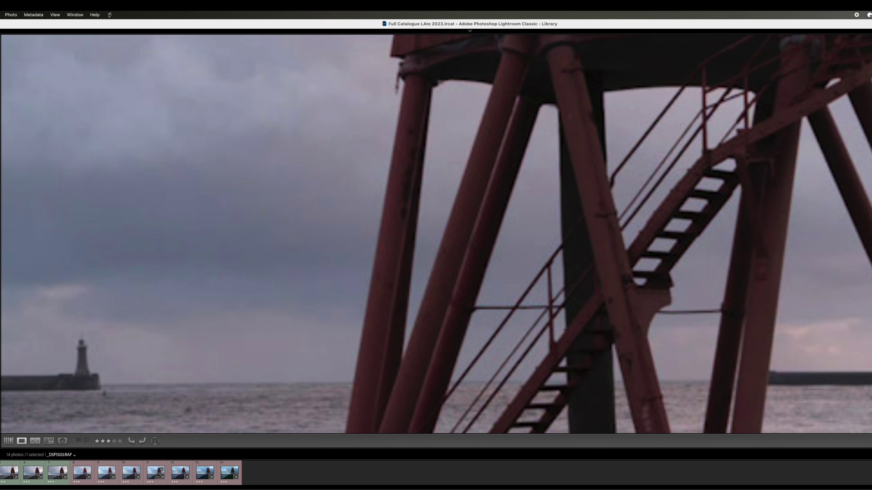
left_click_drag(389, 136, 366, 205)
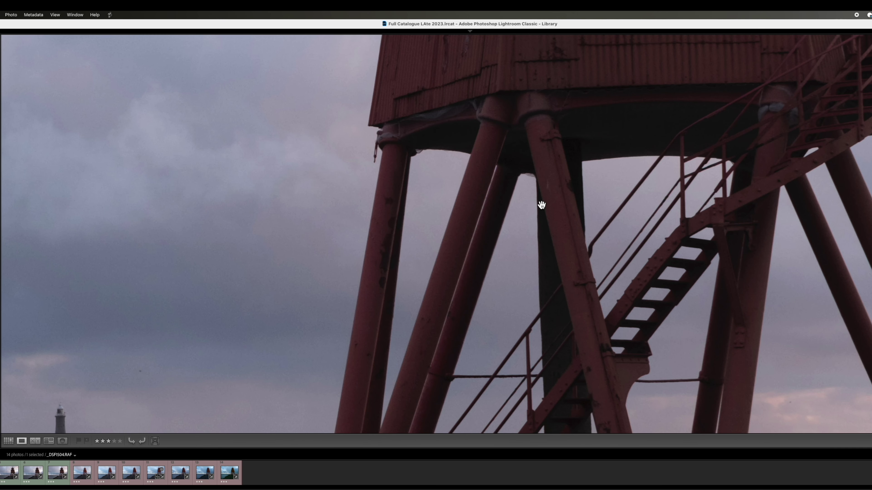
left_click_drag(542, 205, 540, 219)
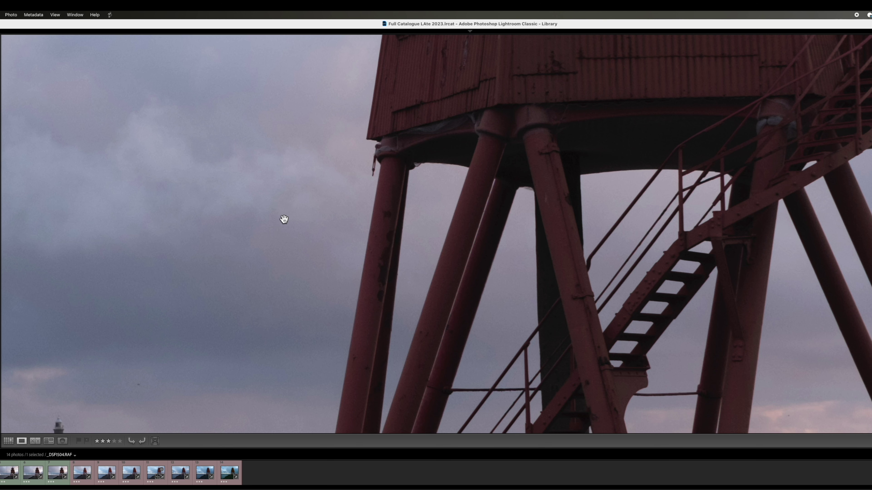
Inspect _DSF1506 at 100% across the sky, pier, hut and its staircase
key("Right")
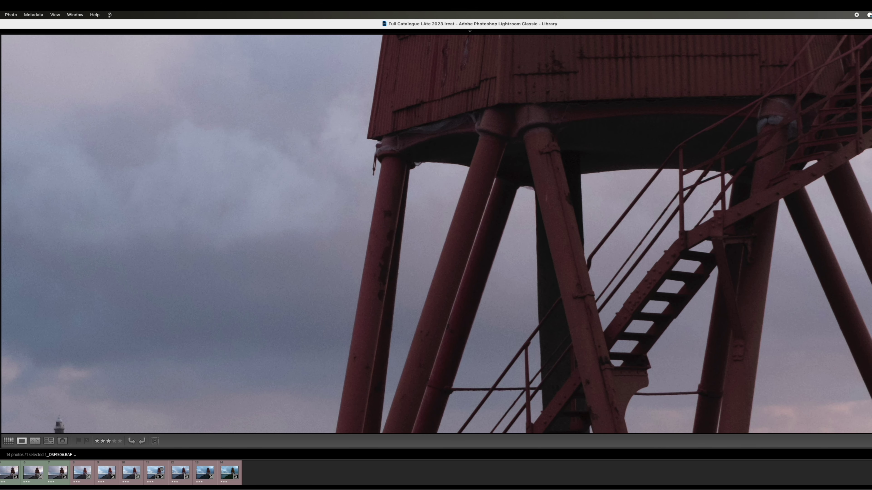
left_click_drag(33, 274, 206, 219)
left_click_drag(703, 219, 519, 292)
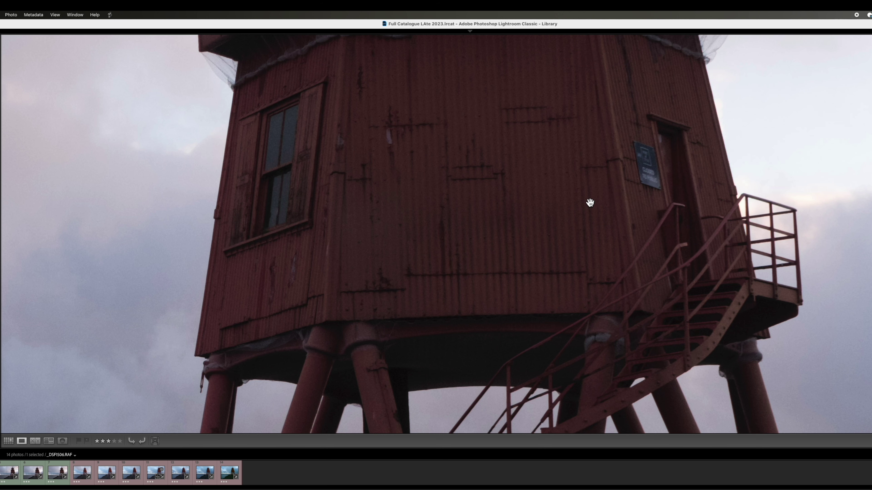
left_click_drag(488, 317, 506, 242)
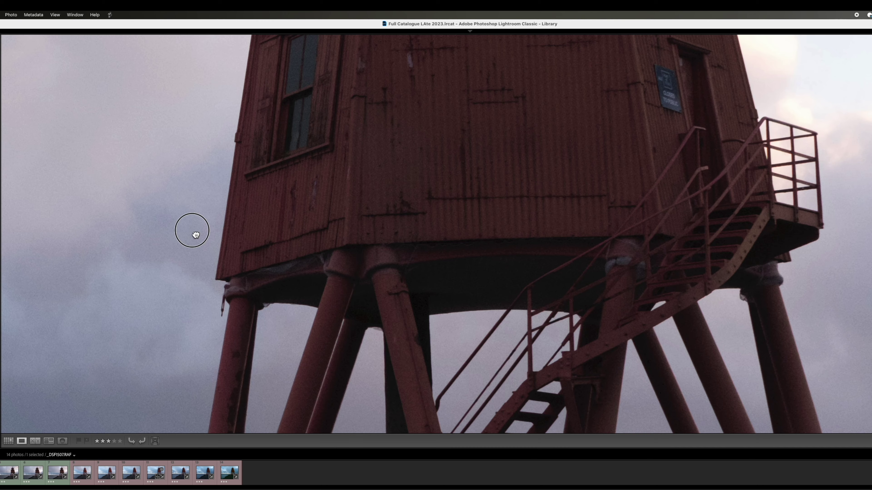
left_click_drag(190, 229, 337, 154)
Inspect _DSF1507 at 100% across the pier lighthouse and the red building on legs
key("Right")
left_click_drag(409, 146, 426, 184)
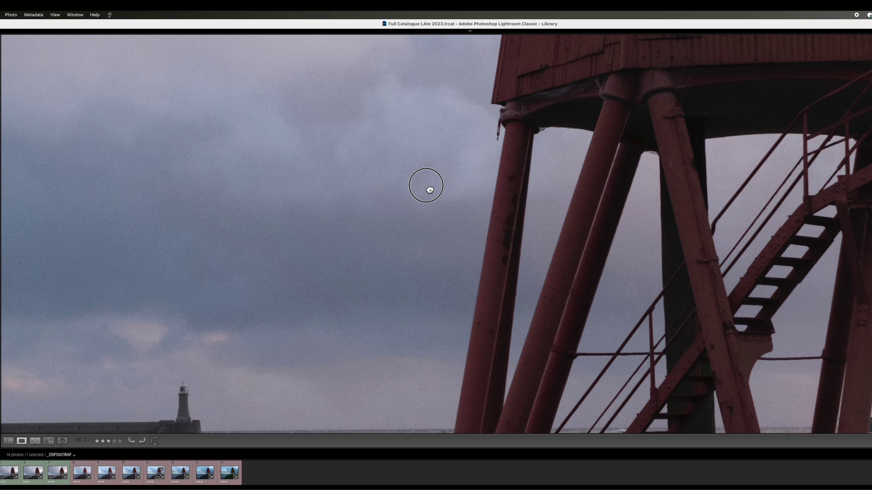
left_click_drag(503, 143, 243, 306)
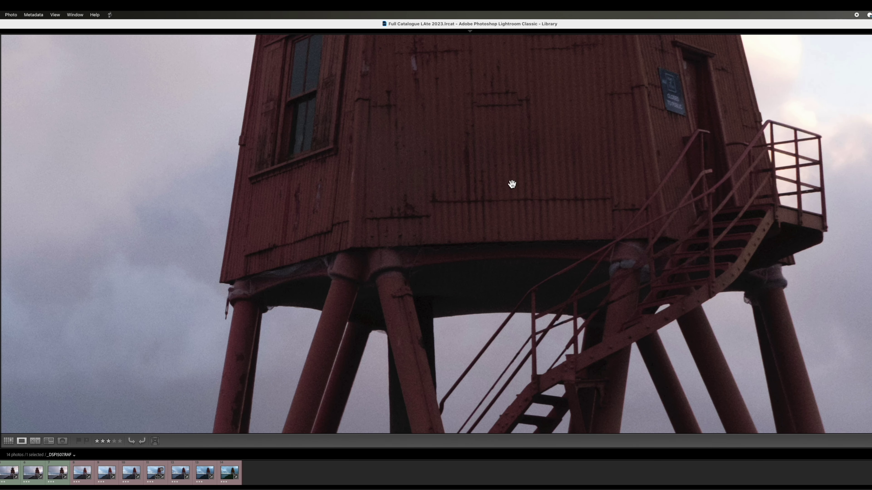
left_click_drag(496, 164, 471, 280)
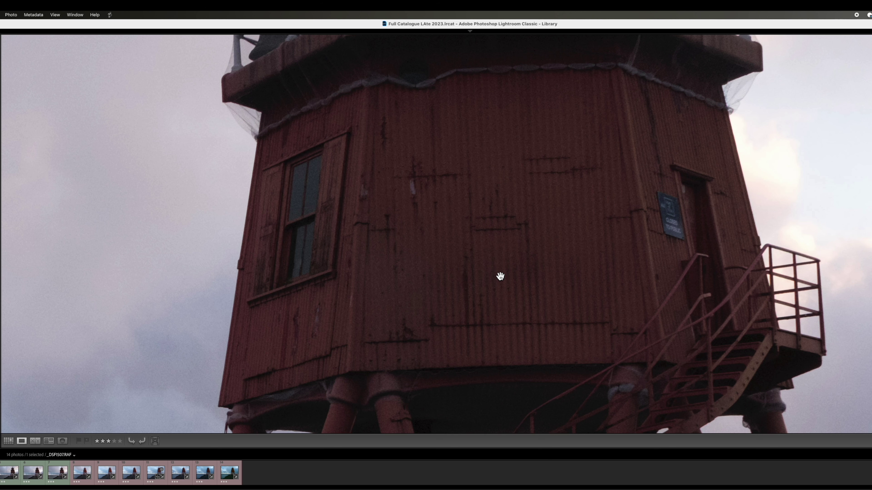
left_click_drag(462, 290, 511, 211)
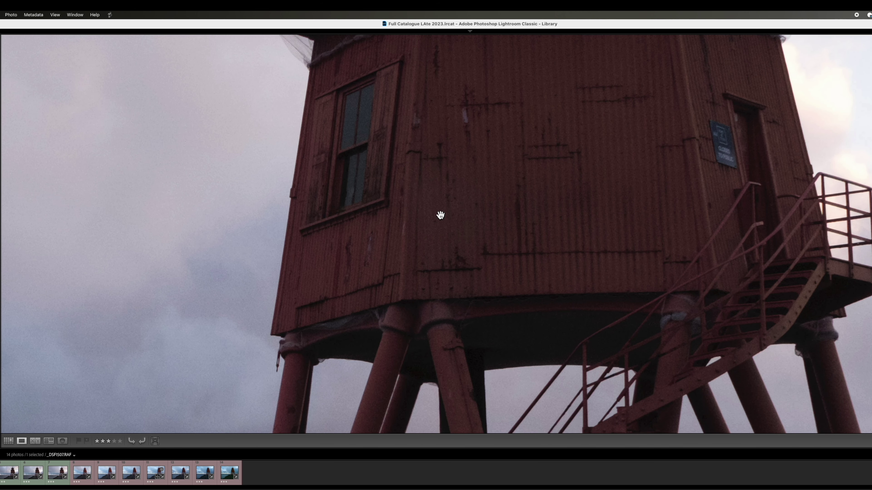
Inspect _DSF1508 at 100% across the sky, lighthouse and pier
key("Right")
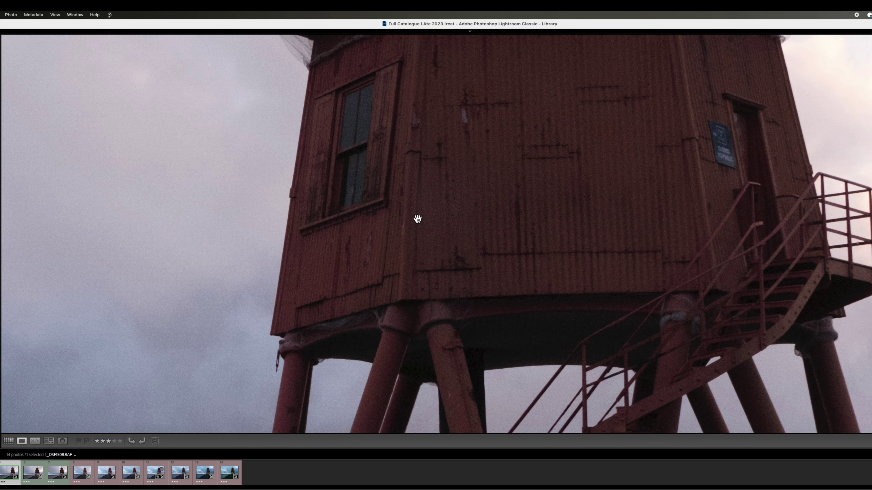
left_click_drag(197, 237, 378, 127)
left_click_drag(337, 244, 447, 137)
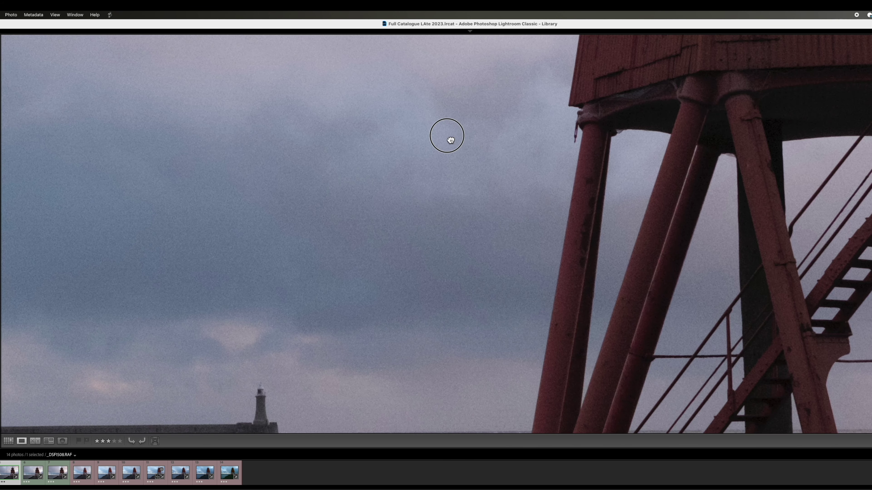
left_click_drag(383, 243, 451, 143)
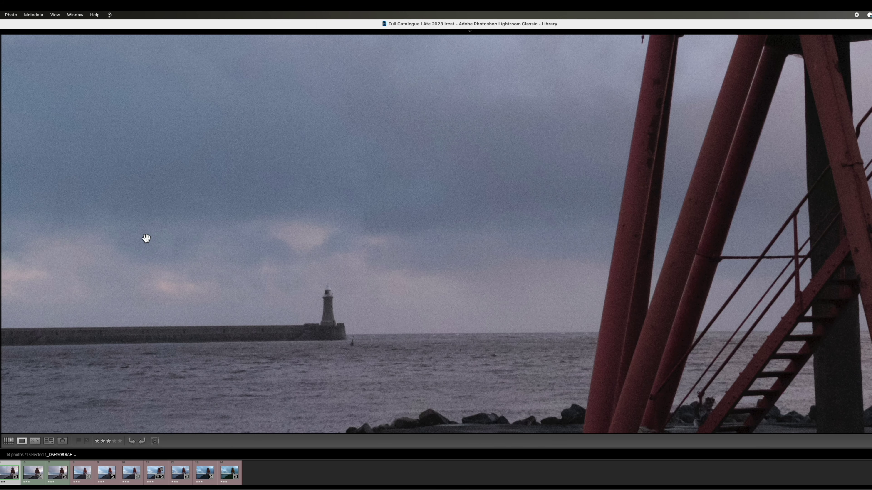
left_click_drag(386, 141, 408, 218)
Inspect _DSF1509 at 100% across the red structure, stairs, sky and cabin
key("Right")
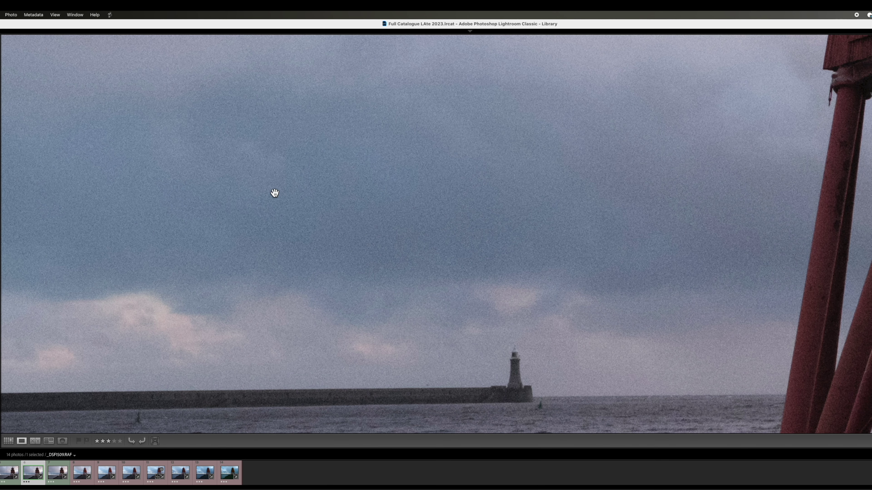
left_click_drag(536, 302, 321, 239)
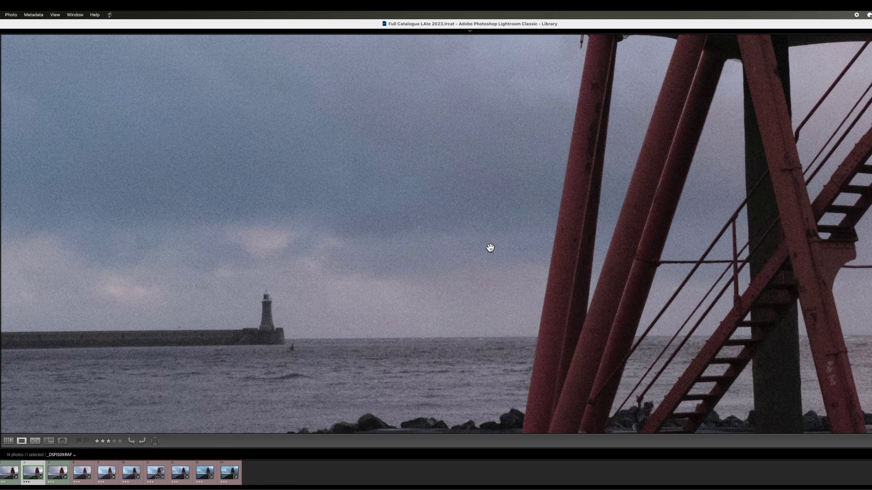
left_click_drag(490, 247, 186, 263)
left_click_drag(609, 238, 331, 273)
left_click_drag(51, 69, 348, 244)
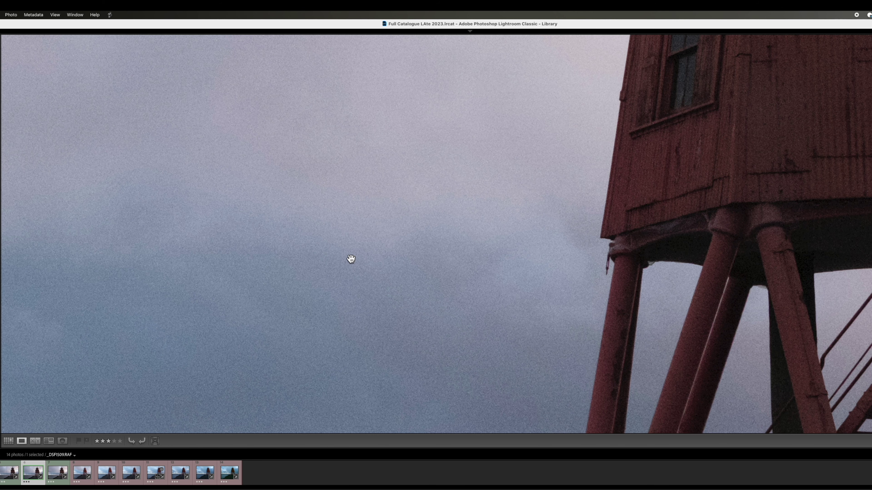
Show _DSF1509 whole, zoom into its sky at 100% and pan, then zoom back out
left_click(316, 265)
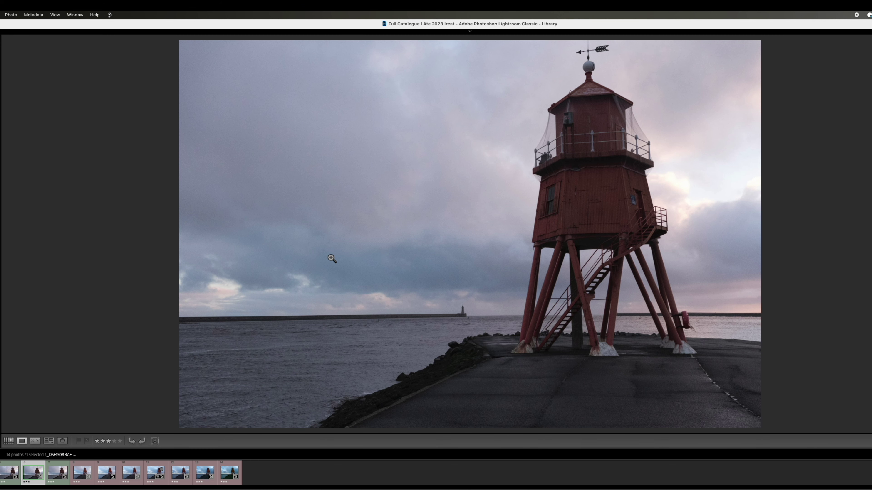
left_click(332, 259)
left_click_drag(534, 325, 510, 307)
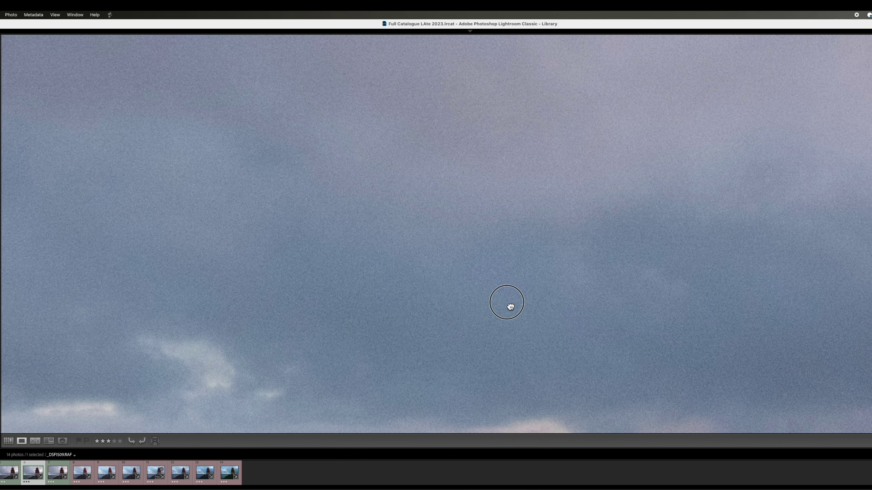
left_click(511, 306)
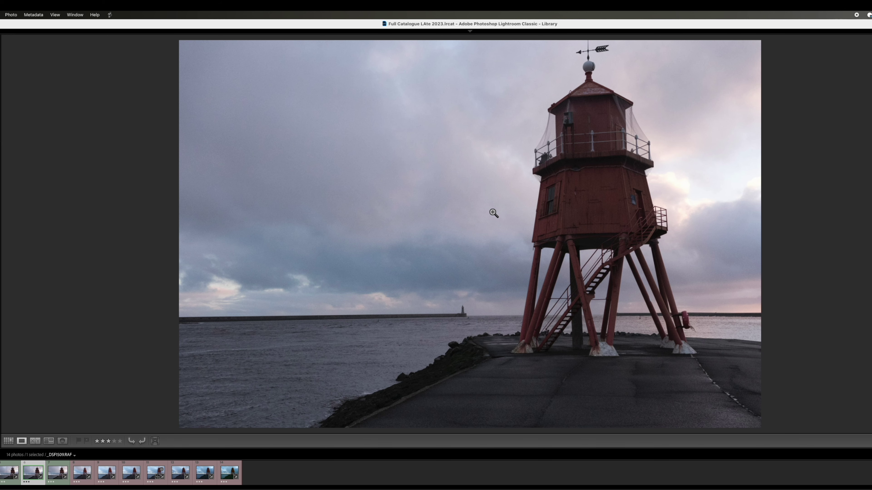
Check _DSF1510 at 100% across the sky, pier and red tower legs, then zoom out
key("Right")
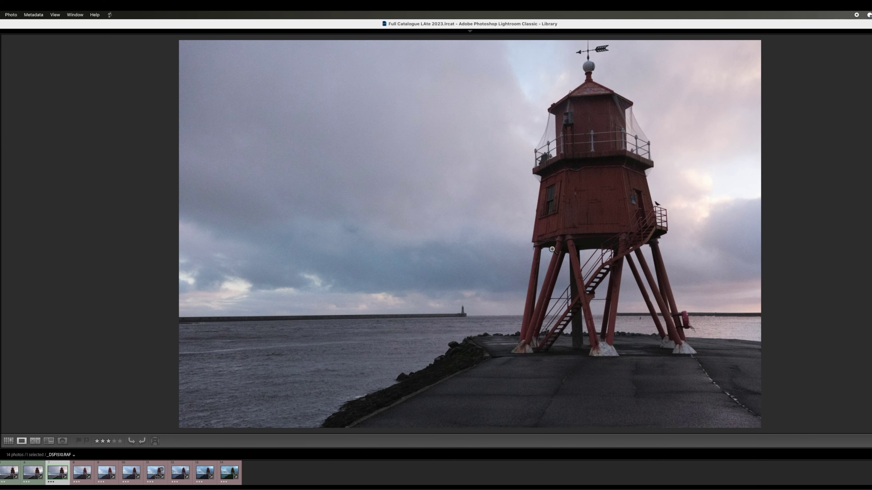
left_click(528, 273)
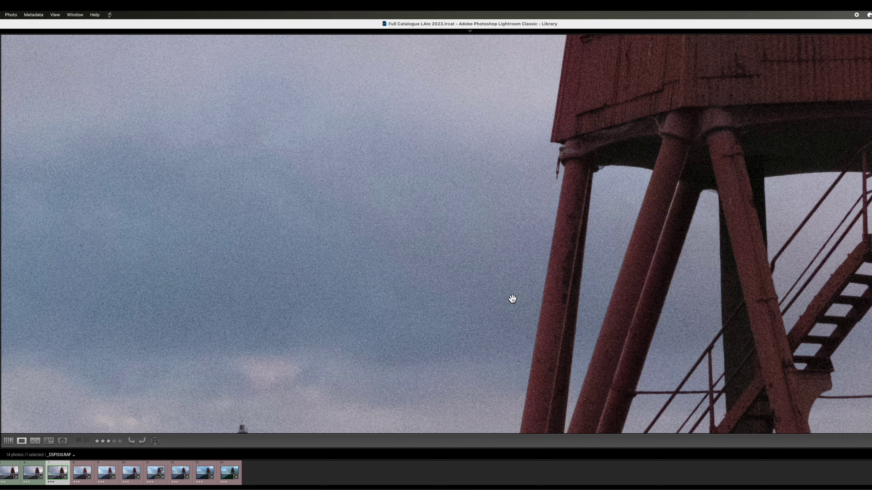
left_click_drag(465, 305, 438, 252)
mouse_move(269, 282)
left_mouse_down()
mouse_move(354, 253)
mouse_move(540, 225)
left_mouse_up()
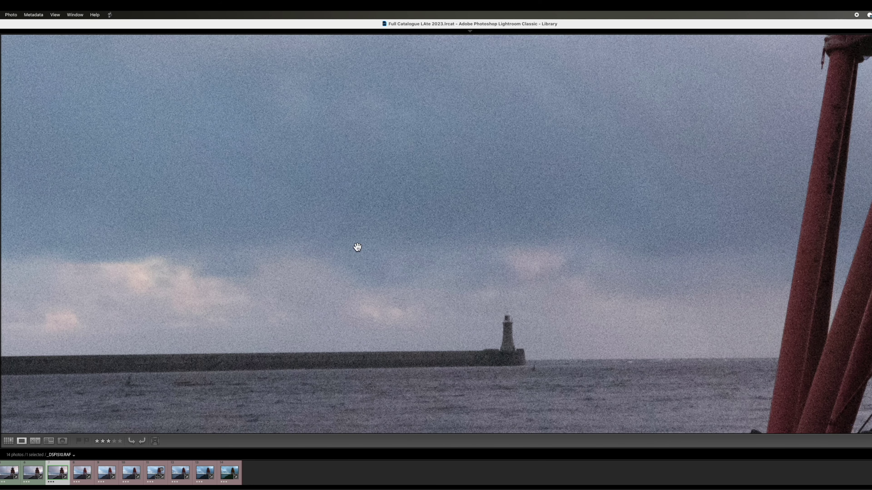
left_click_drag(318, 249, 521, 220)
left_click_drag(627, 182, 388, 259)
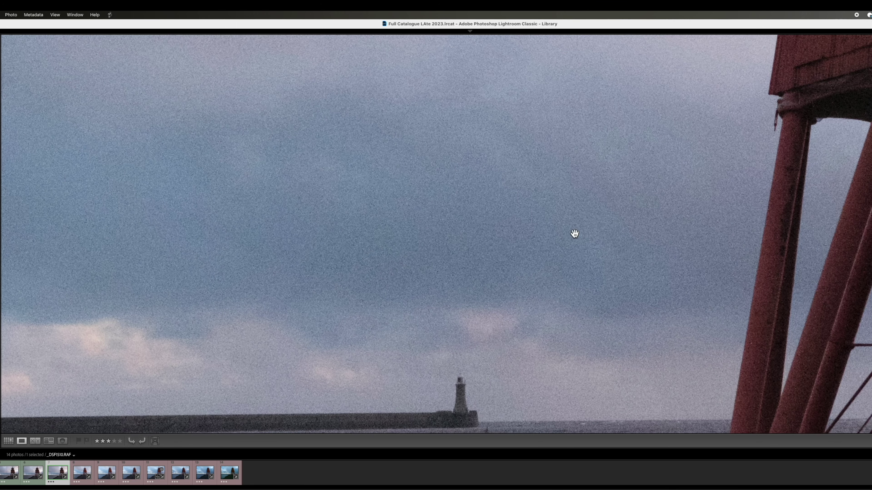
left_click_drag(615, 220, 301, 248)
left_click_drag(684, 252, 412, 238)
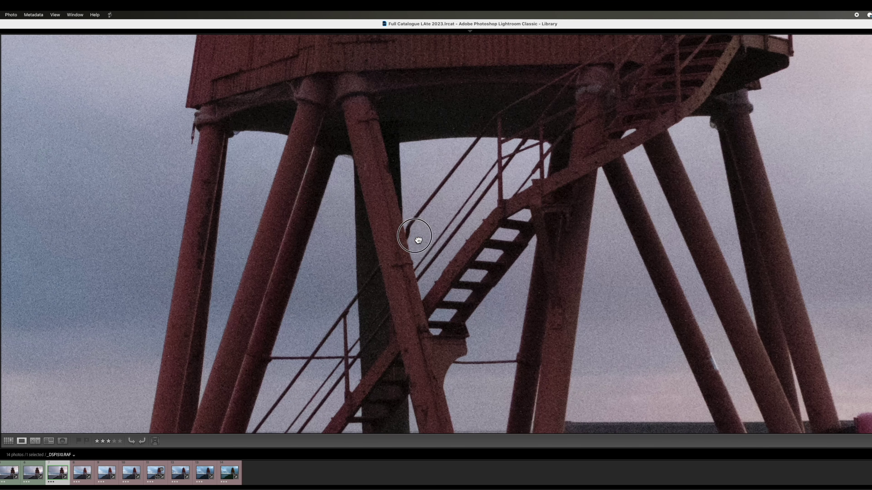
left_click(661, 249)
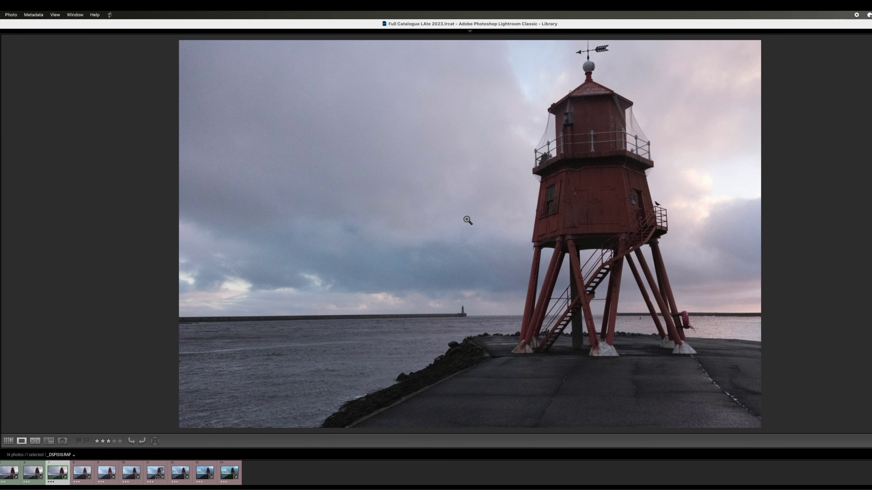
Re-inspect the tower legs, stairs and far lighthouse at 100%, then add filmstrip photo 14 to the selection
left_click(481, 227)
left_click_drag(558, 308, 409, 216)
left_click_drag(587, 247, 376, 187)
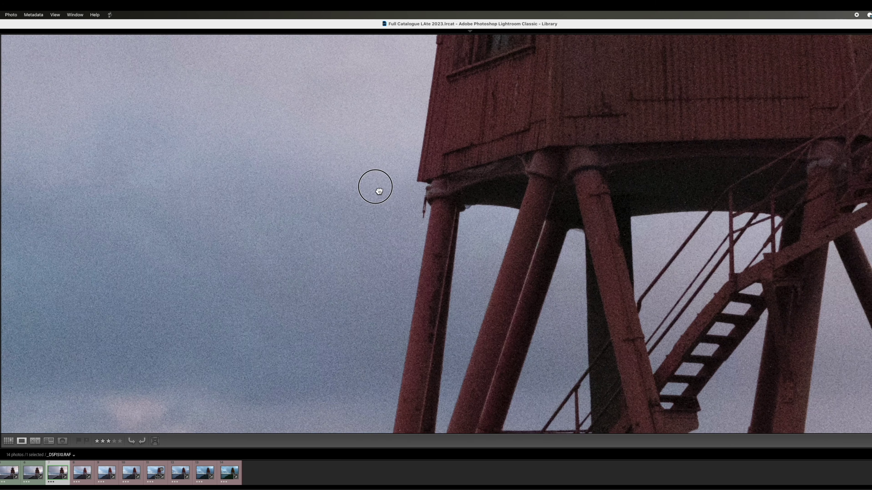
left_click_drag(442, 210, 346, 172)
left_click_drag(327, 232, 369, 272)
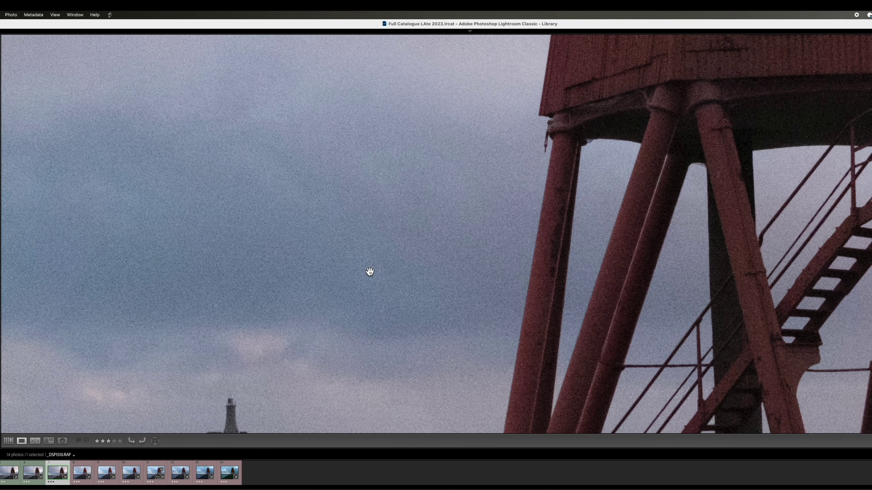
left_click_drag(538, 205, 336, 221)
left_click_drag(640, 225, 444, 230)
left_click_drag(63, 340, 247, 335)
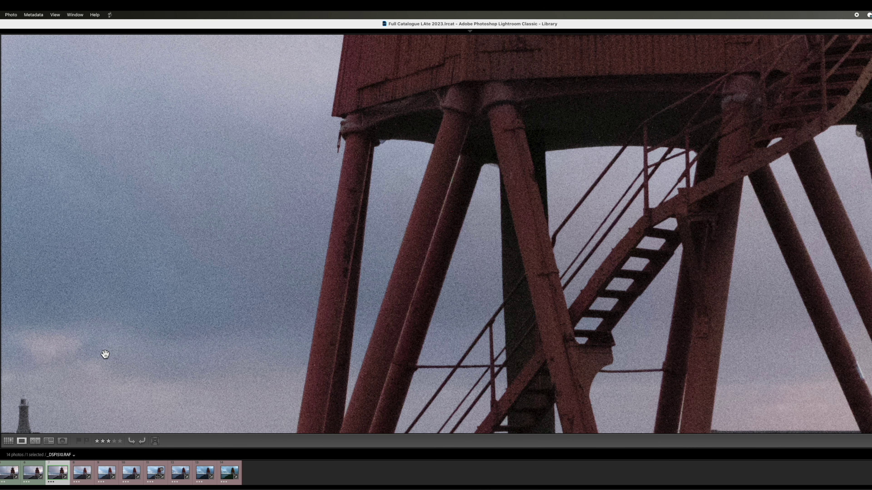
left_click(229, 474, "super")
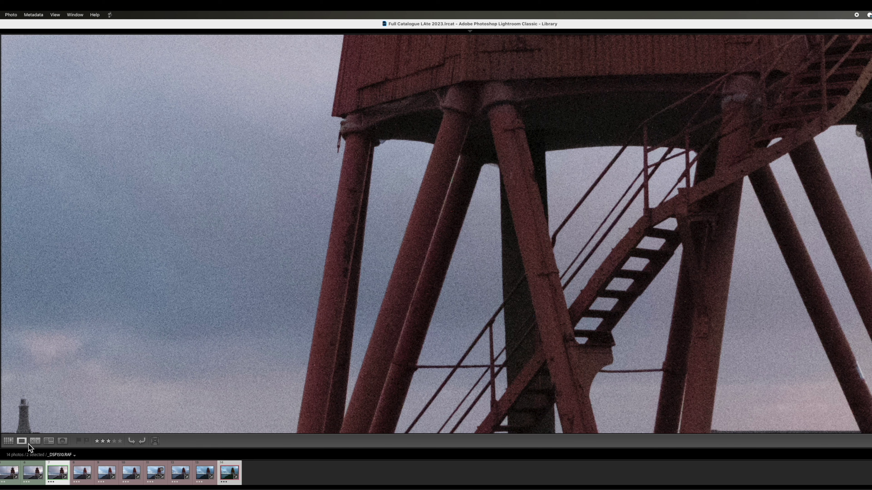
Compare the two selected photos side by side on the upper cabin, then return to Loupe
left_click(35, 441)
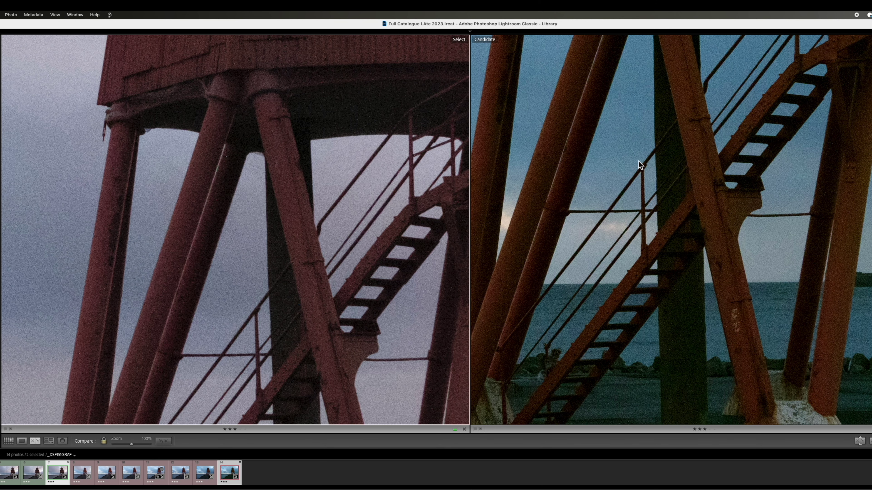
left_click_drag(638, 161, 652, 292)
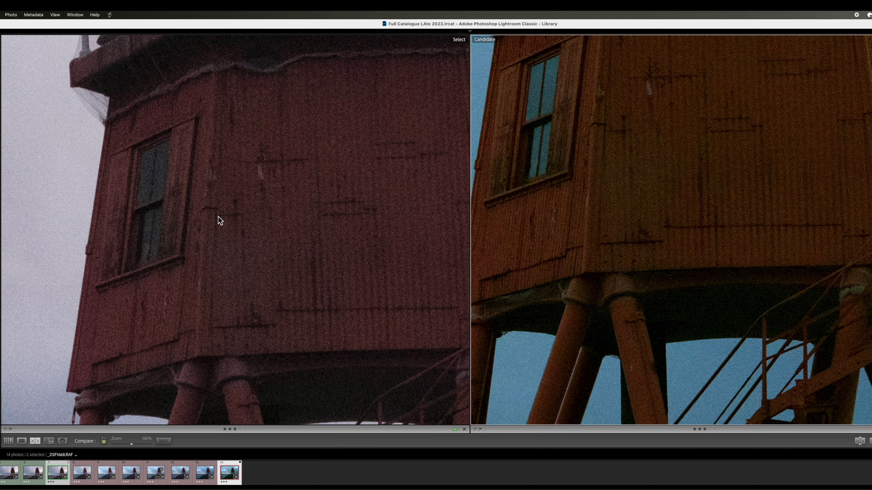
key("e")
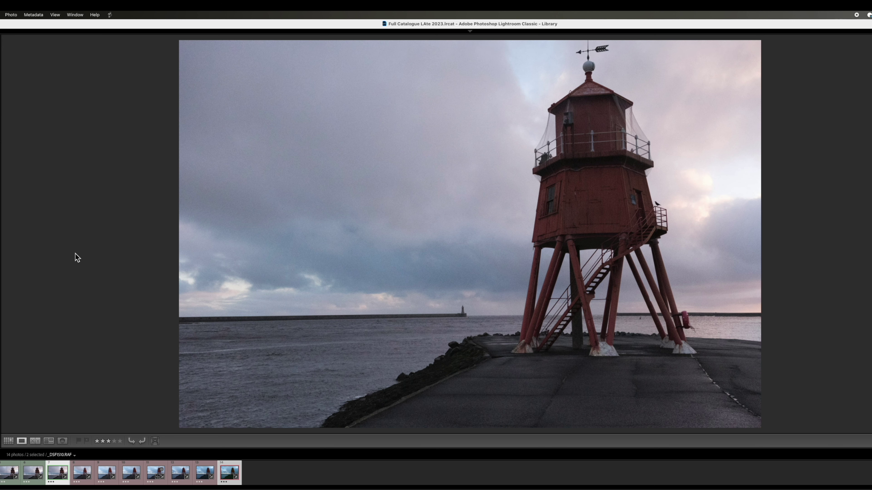
Select only filmstrip photo 8 and open it in the Develop module
left_click(78, 476)
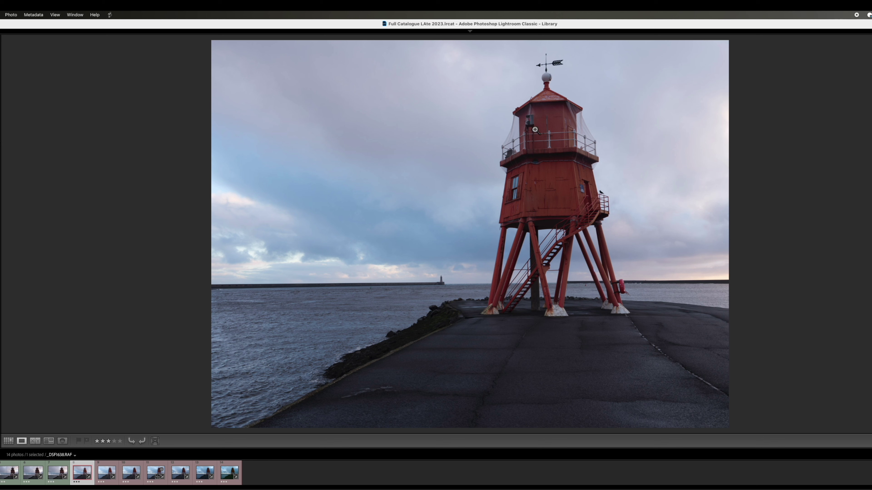
key("d")
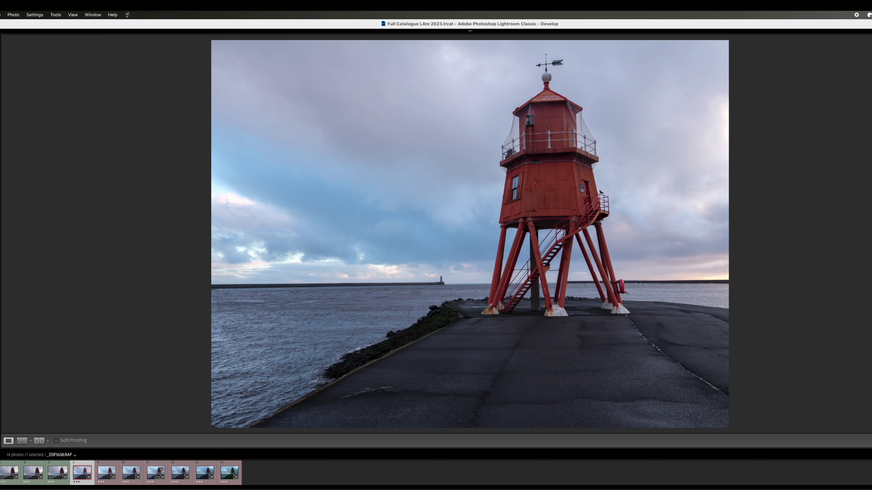
Mask the sky with Select Sky, hide the overlay, darken it, then zoom into the sky
key("shift+w")
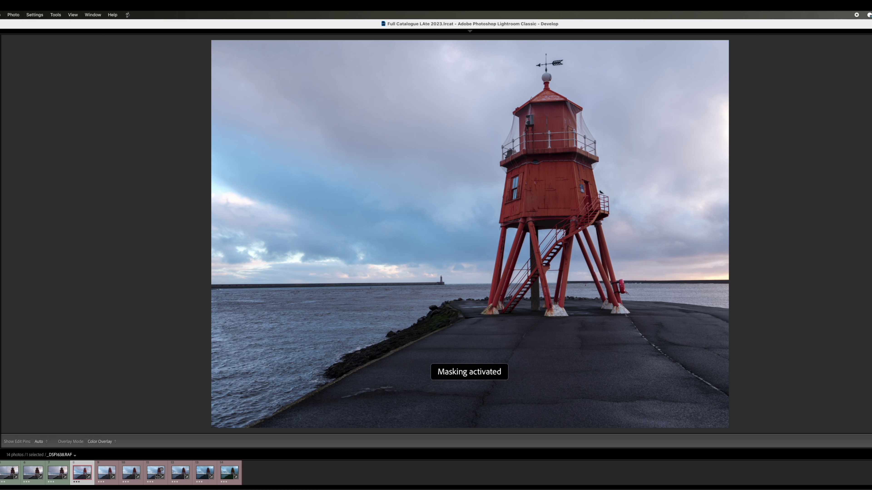
key("shift+y")
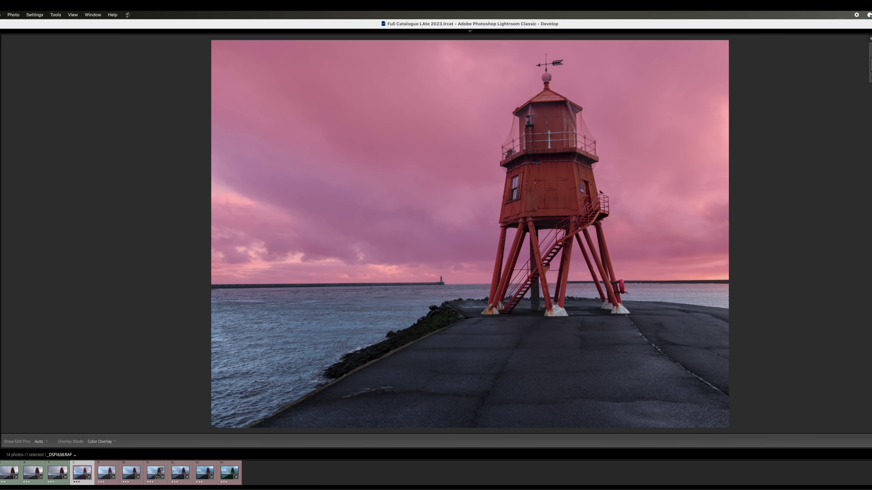
key("o")
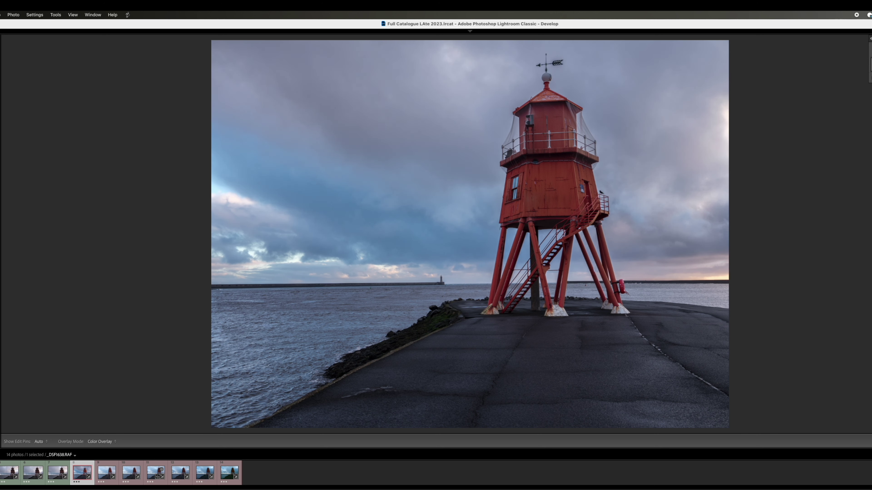
key("d")
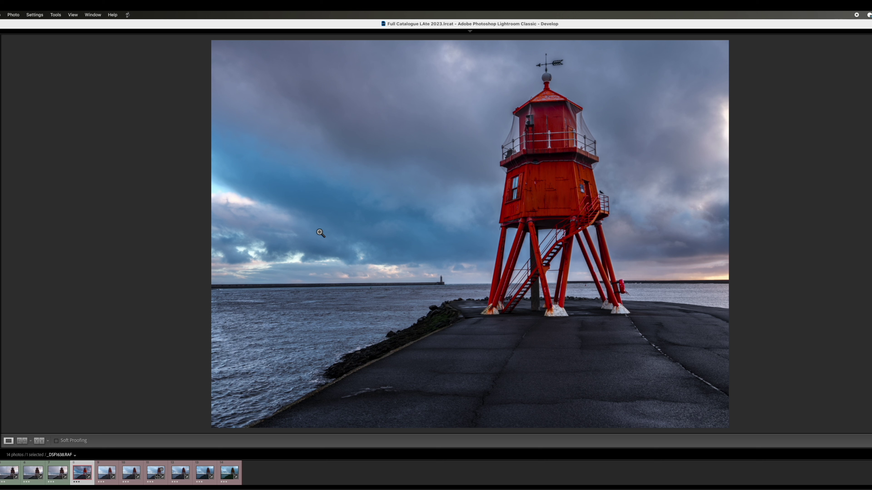
left_click(320, 233)
scroll(454, 282, "up", 5)
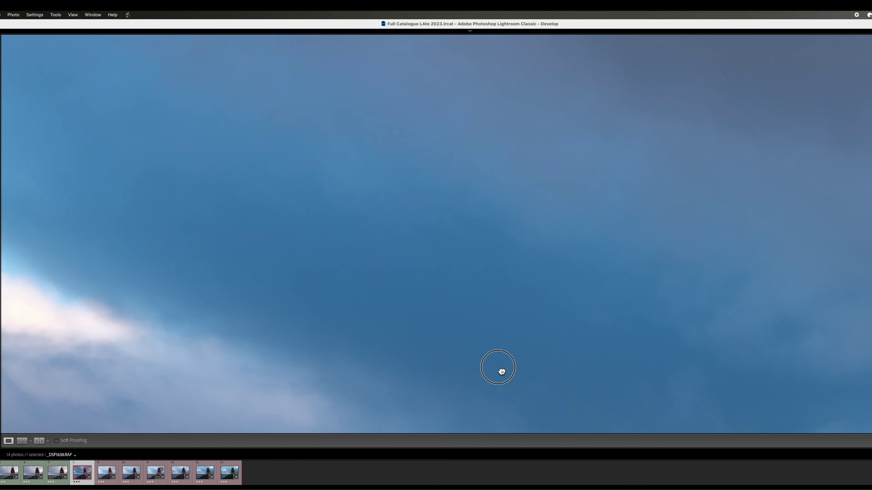
scroll(473, 253, "up", 5)
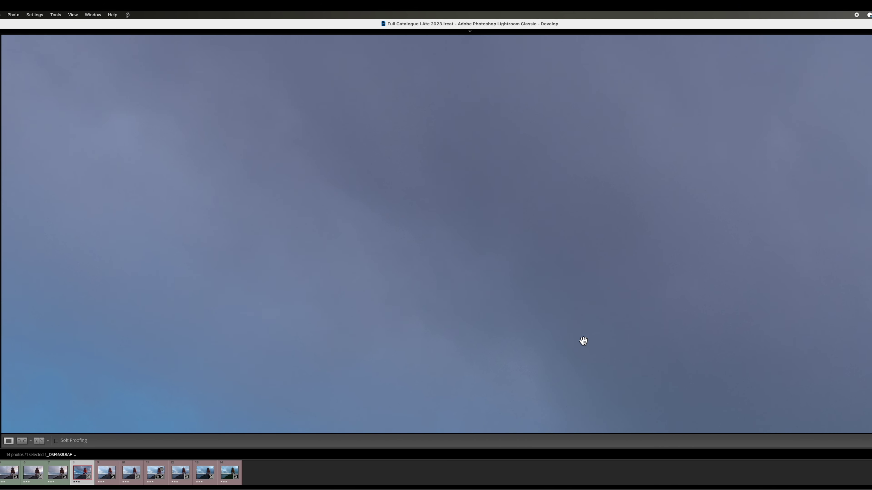
scroll(604, 356, "up", 5)
left_click_drag(597, 357, 444, 315)
left_click_drag(798, 234, 388, 266)
left_click_drag(714, 241, 432, 233)
left_click_drag(794, 250, 643, 256)
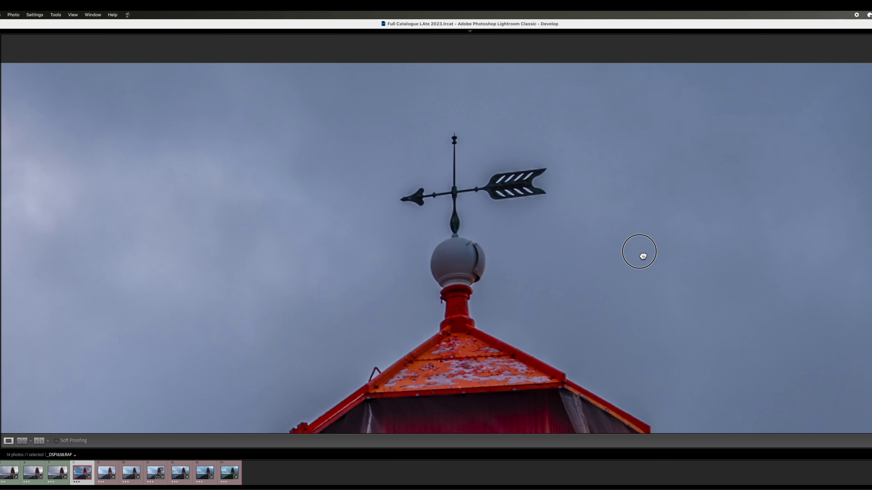
scroll(701, 325, "down", 8)
scroll(740, 404, "up", 5)
scroll(583, 189, "up", 3)
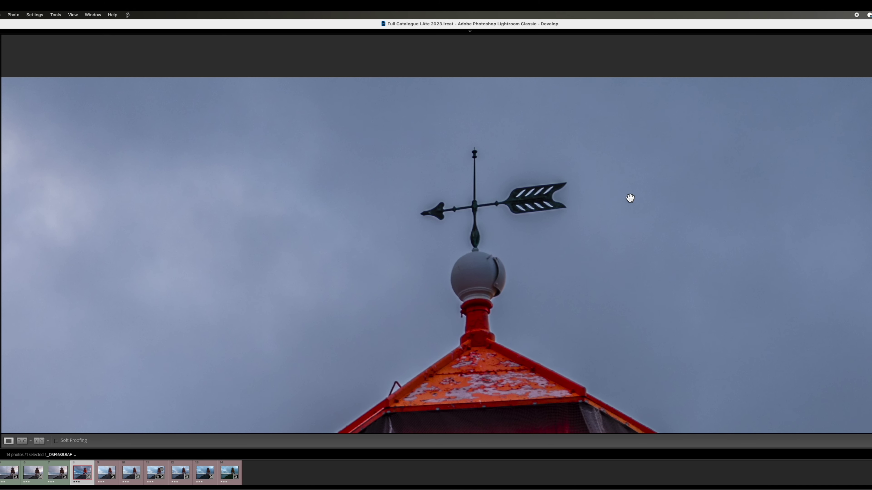
left_click_drag(666, 393, 644, 300)
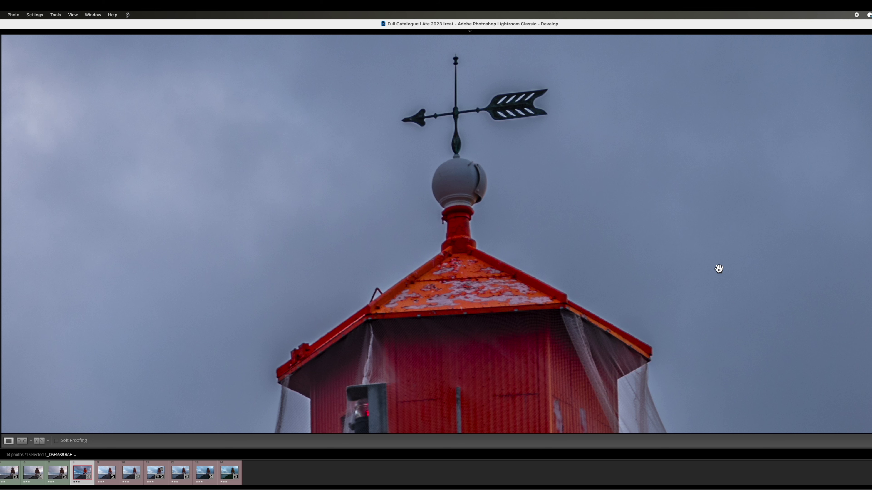
left_click_drag(689, 302, 583, 200)
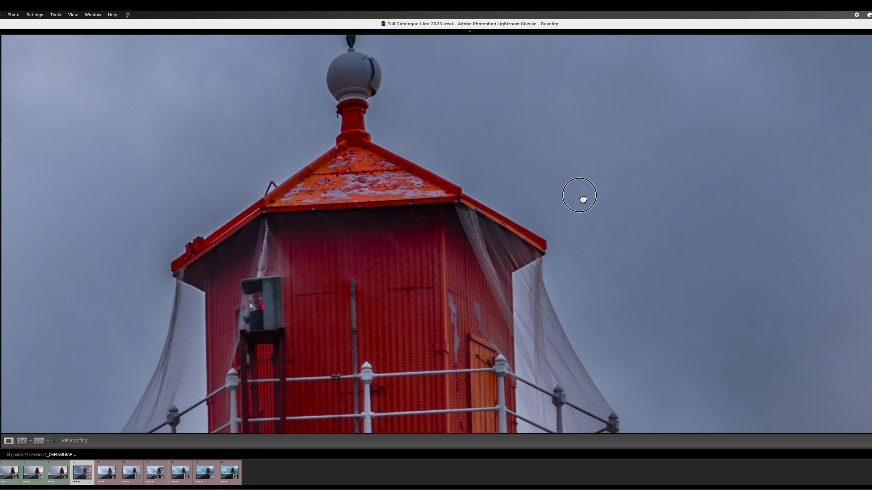
left_click(625, 252)
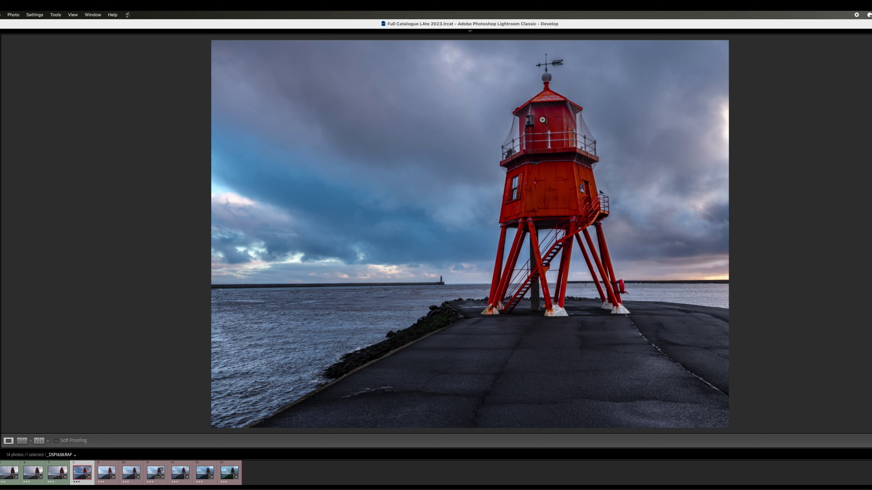
Open Copy Settings for frame 4 and tick every adjustment with Check All
right_click(421, 198)
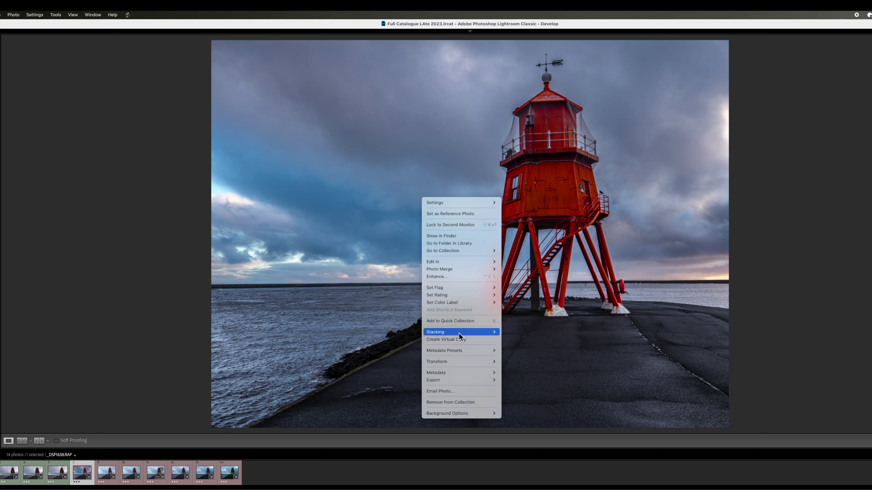
mouse_move(460, 335)
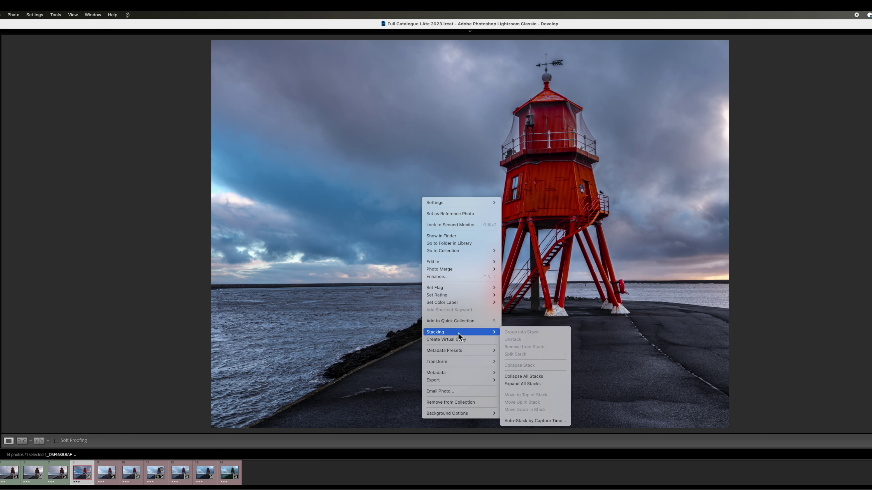
left_click(522, 233)
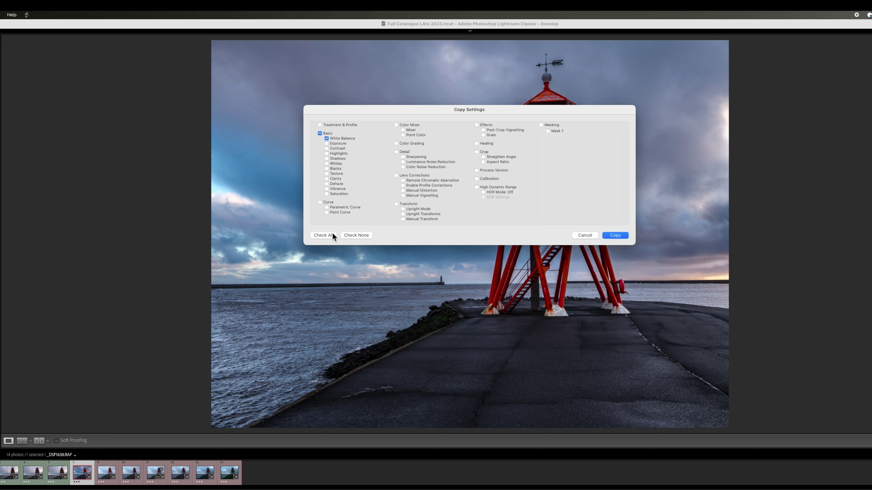
left_click(323, 235)
Copy frame 4's settings and paste them onto the next lighthouse shot, updating its process version
left_click(615, 236)
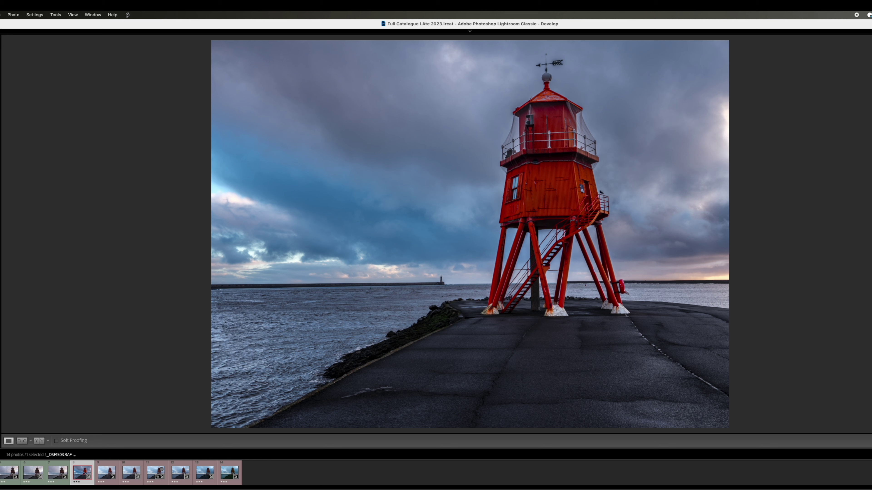
key("ctrl+shift+r")
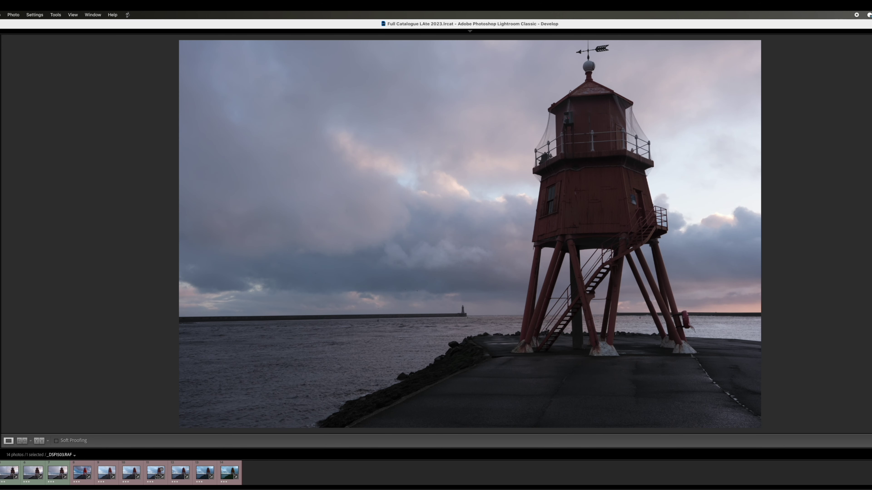
right_click(494, 213)
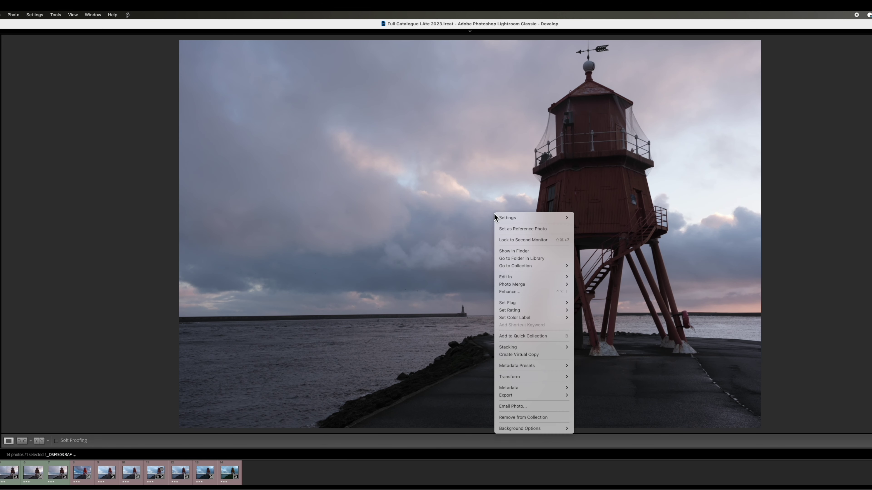
mouse_move(508, 219)
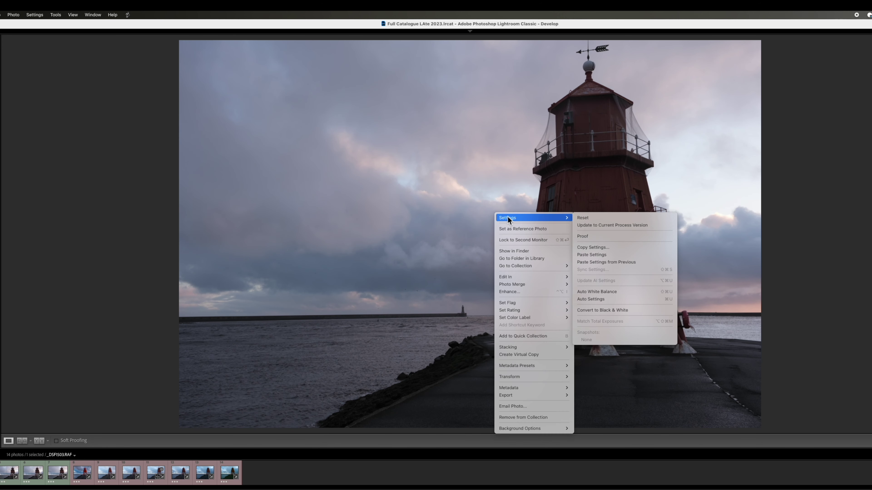
left_click(612, 225)
key("Return")
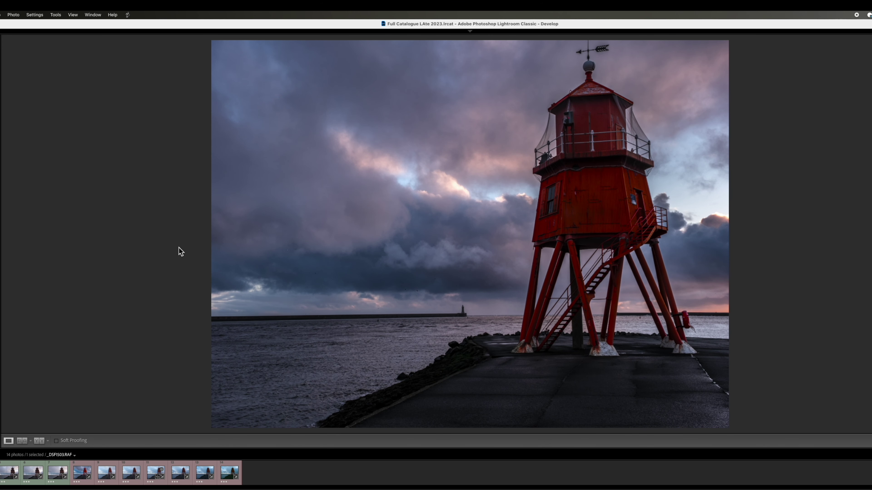
left_click(493, 292)
left_click(311, 319)
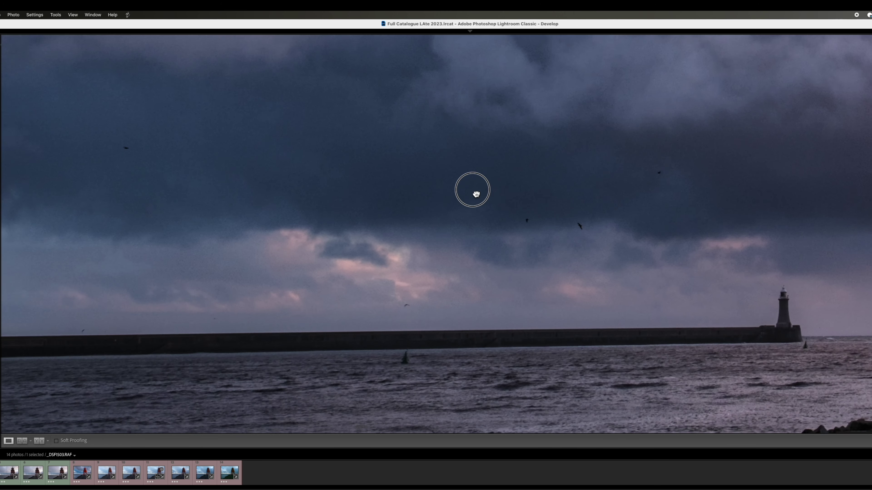
left_click_drag(391, 214, 406, 189)
key("F7")
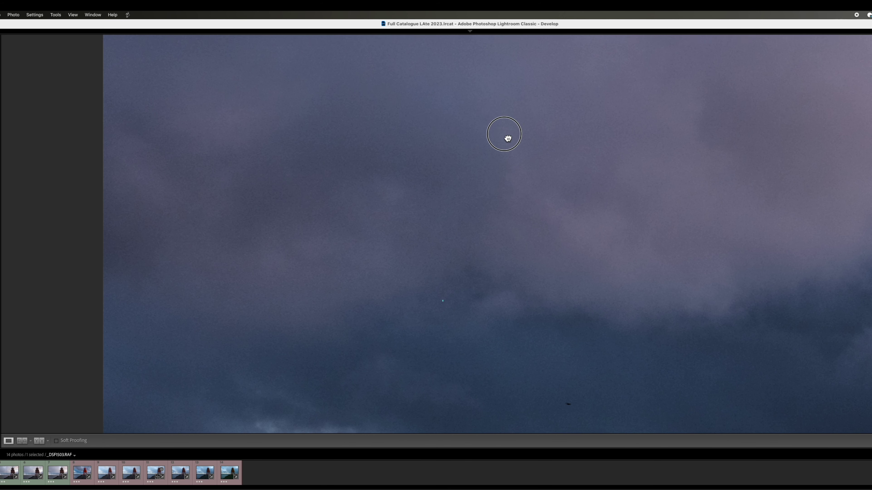
left_click_drag(502, 137, 568, 316)
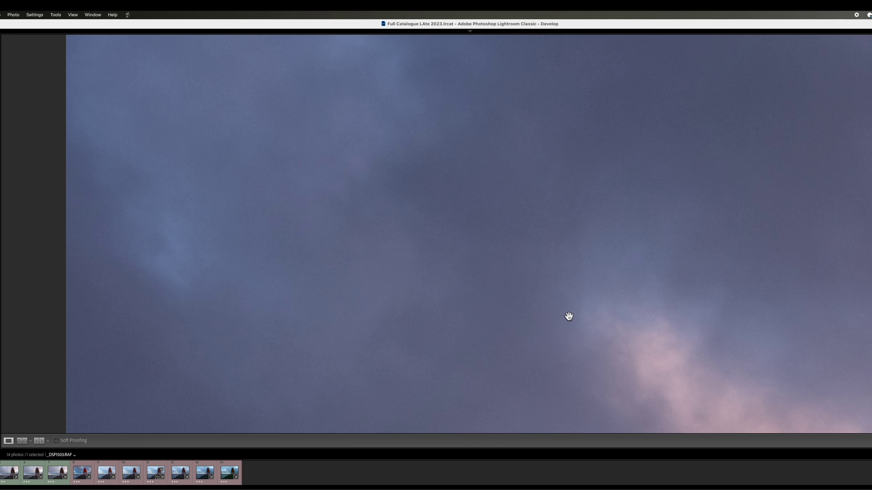
left_click_drag(636, 208, 616, 318)
left_click_drag(695, 243, 466, 223)
left_click_drag(763, 226, 419, 196)
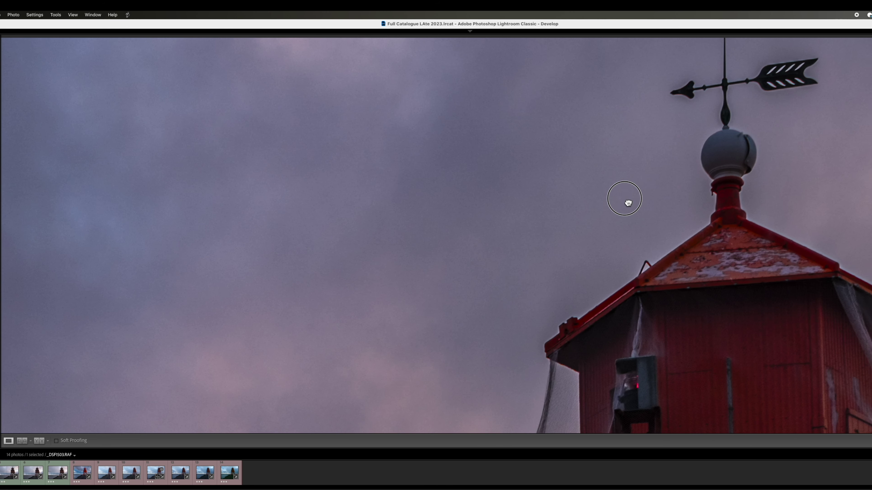
left_click_drag(627, 200, 436, 198)
left_click_drag(685, 218, 604, 265)
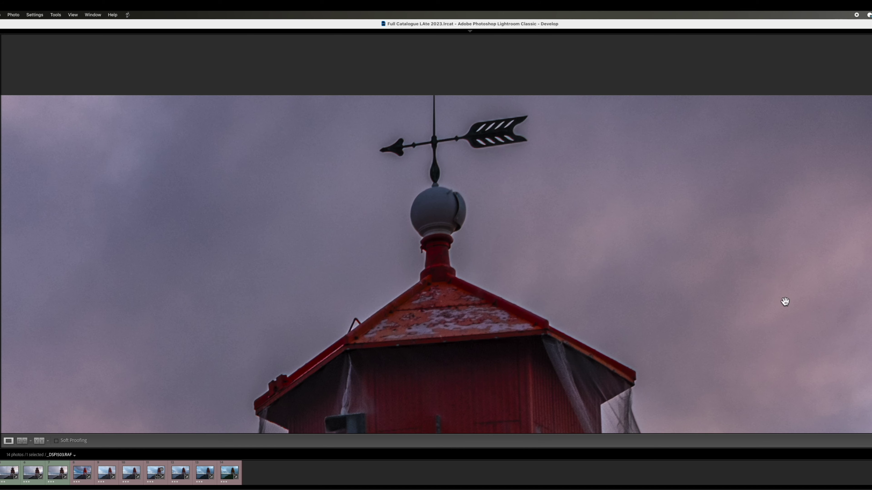
left_click_drag(831, 297, 606, 196)
left_click_drag(675, 317, 735, 199)
left_click_drag(663, 333, 721, 180)
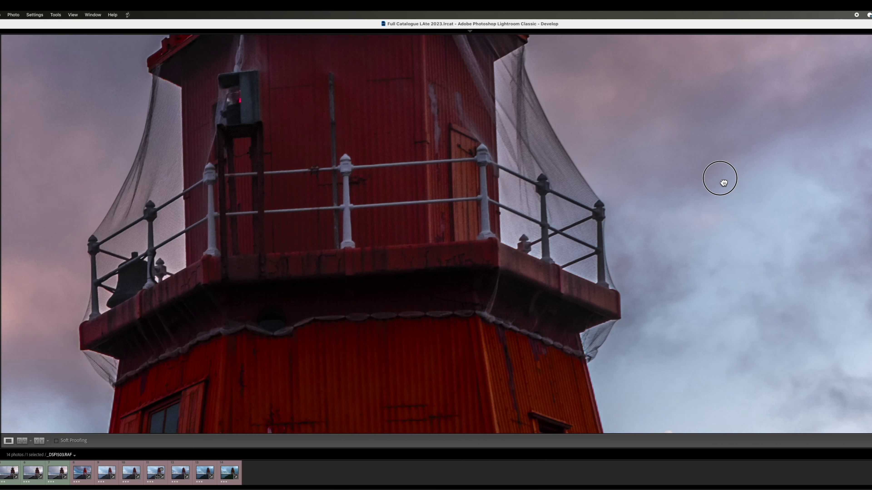
left_click_drag(700, 251, 714, 209)
left_click_drag(679, 308, 731, 166)
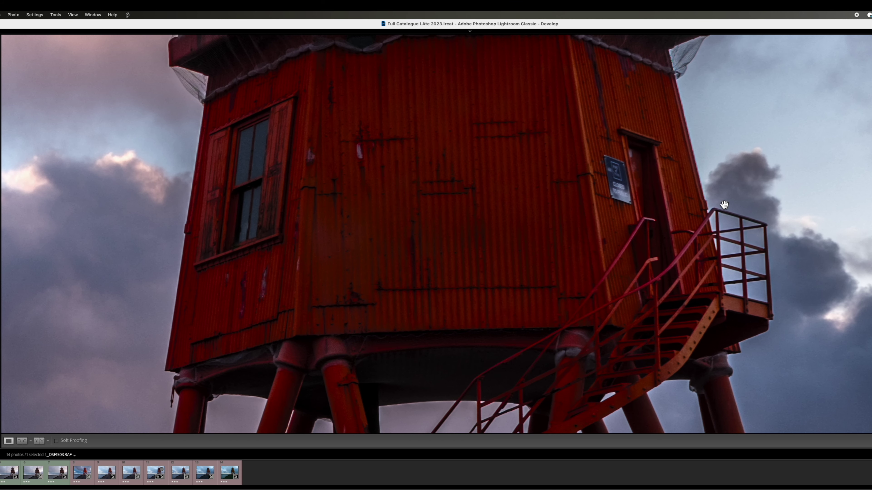
left_click_drag(551, 251, 565, 233)
left_click_drag(779, 328, 745, 170)
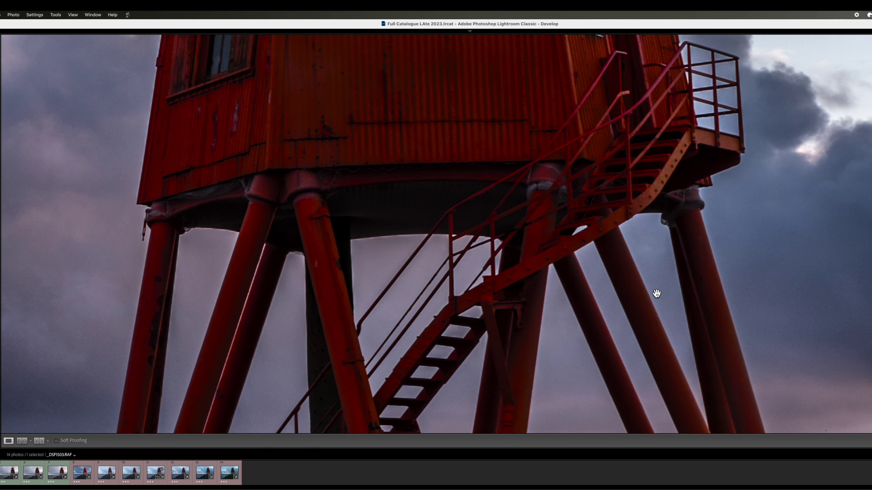
left_click(631, 276)
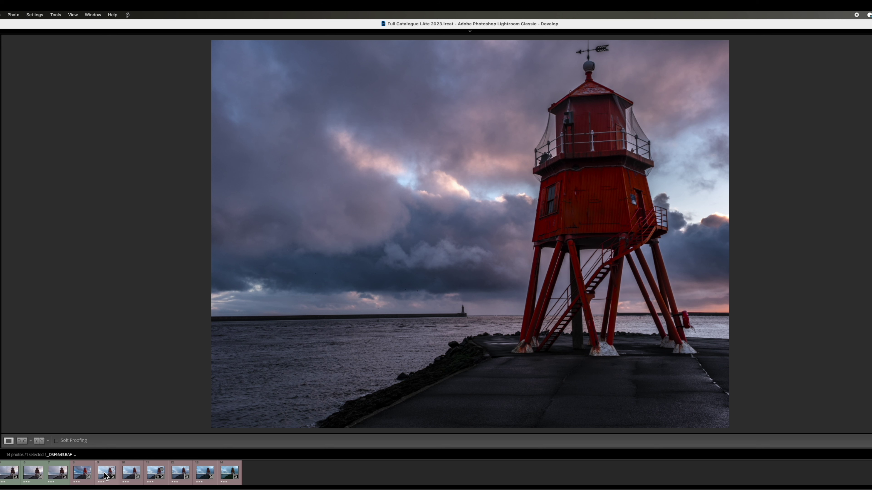
Select the brighter lighthouse thumbnail and paste the copied settings onto it
left_click(155, 473)
right_click(486, 240)
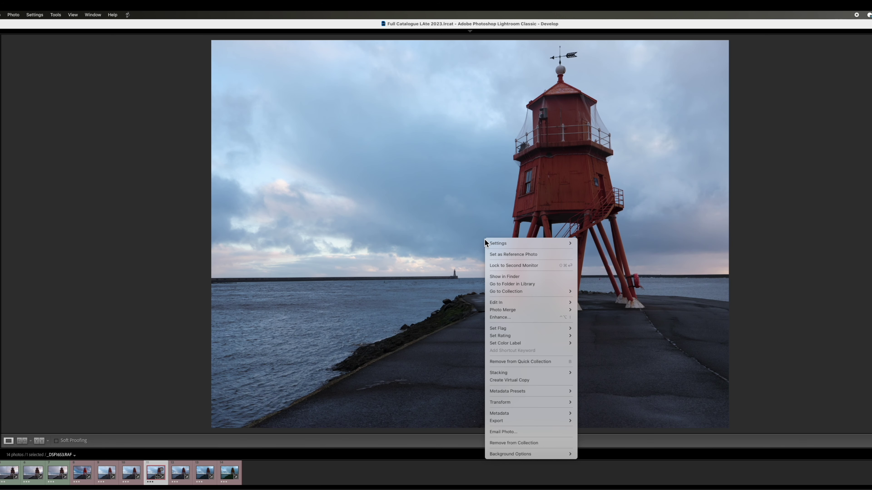
mouse_move(498, 244)
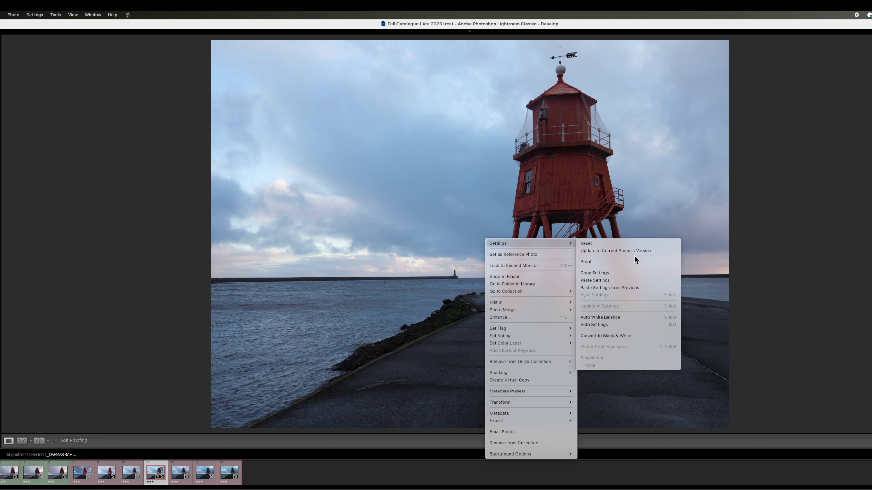
left_click(632, 285)
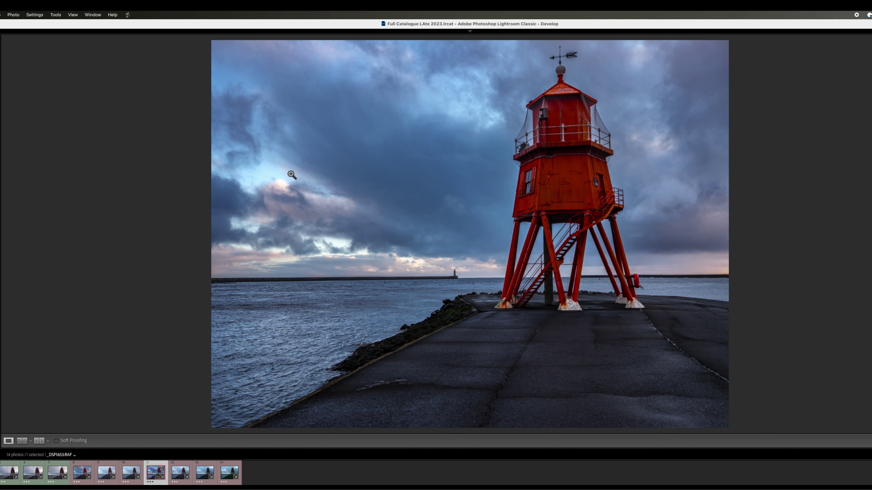
left_click(256, 242)
left_click_drag(346, 149, 555, 302)
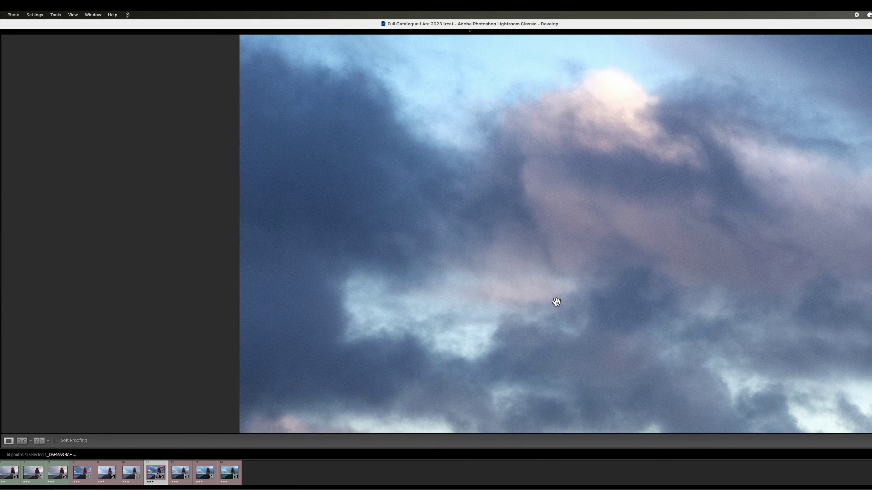
left_click(487, 207)
scroll(488, 206, "up", 5)
scroll(502, 185, "up", 5)
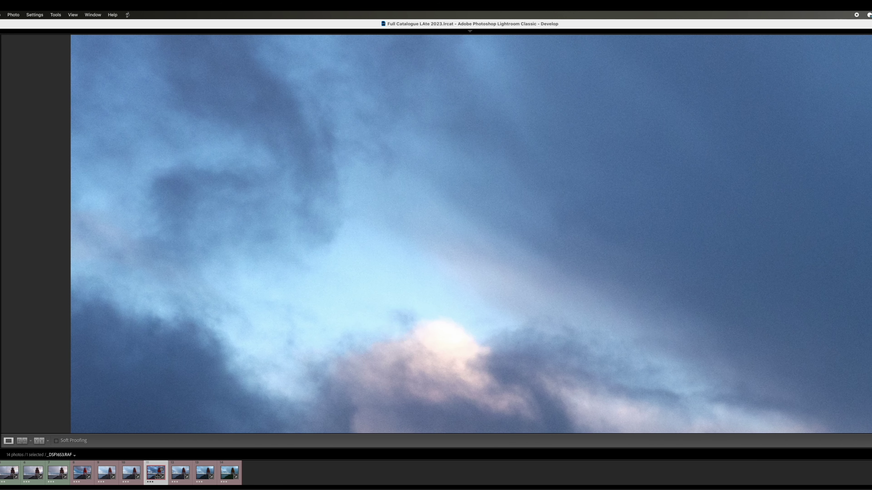
scroll(494, 203, "up", 10)
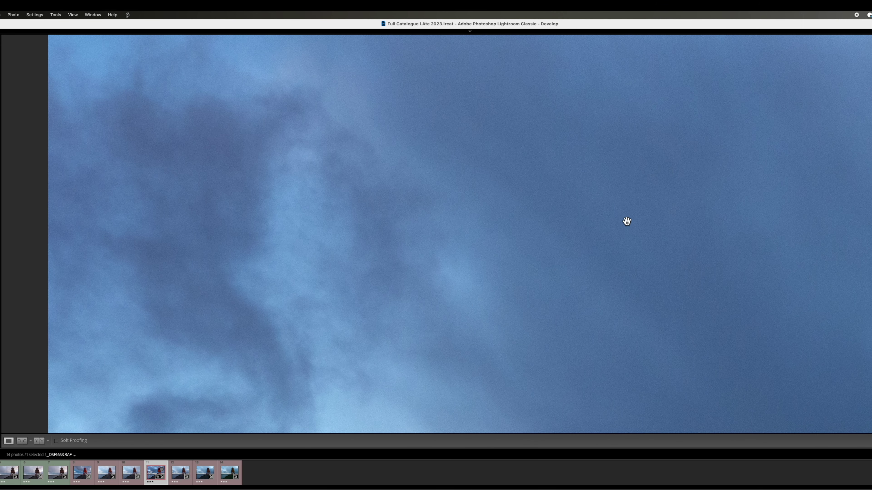
scroll(584, 300, "up", 15)
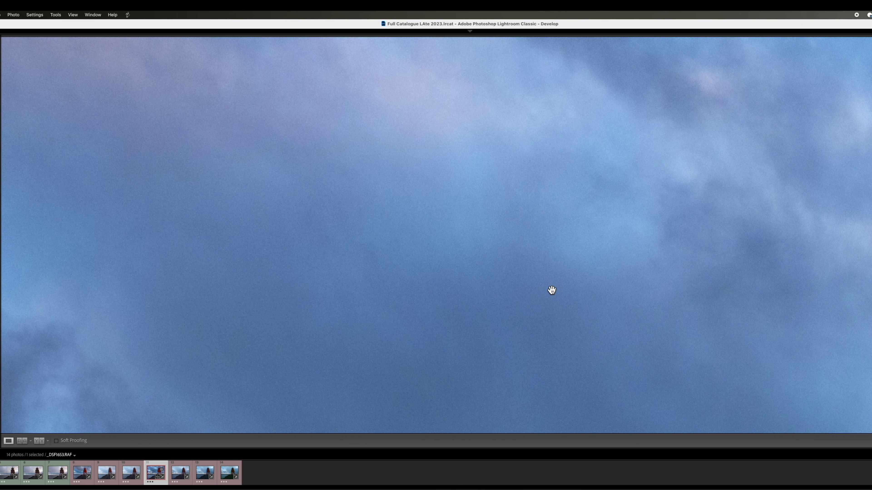
left_click(415, 174)
scroll(415, 174, "right", 15)
scroll(415, 174, "down", 5)
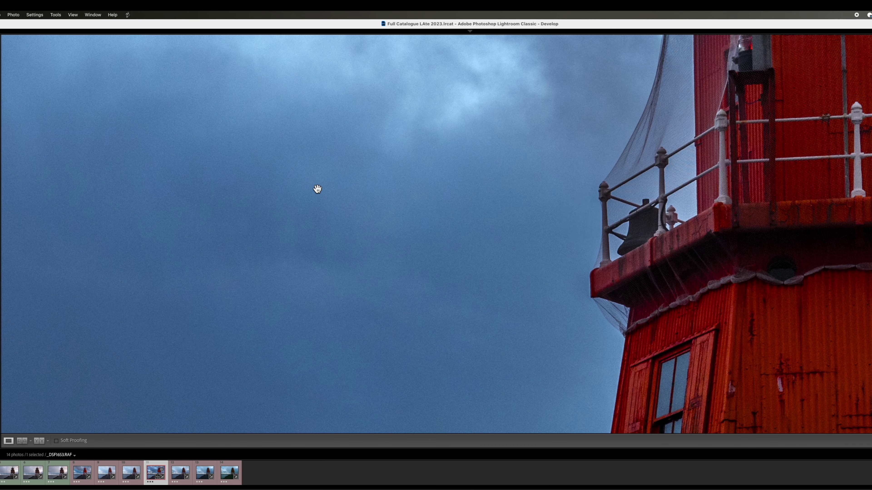
scroll(345, 159, "down", 5)
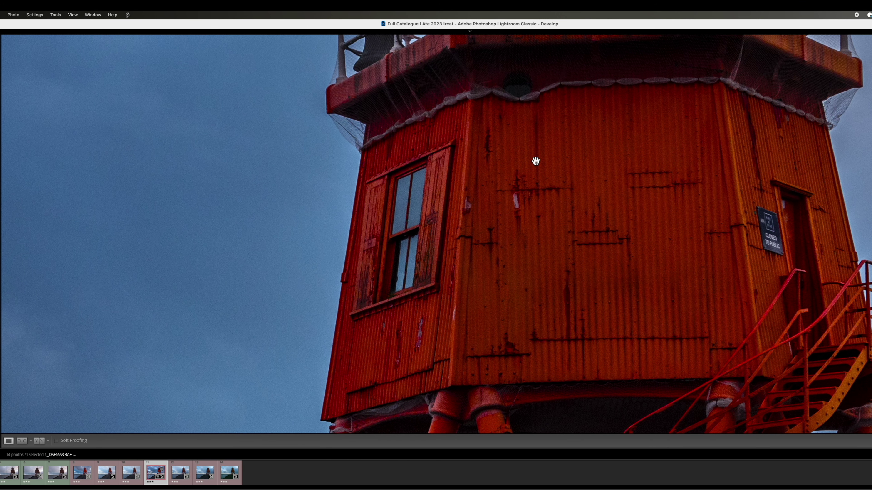
left_click_drag(584, 342, 588, 193)
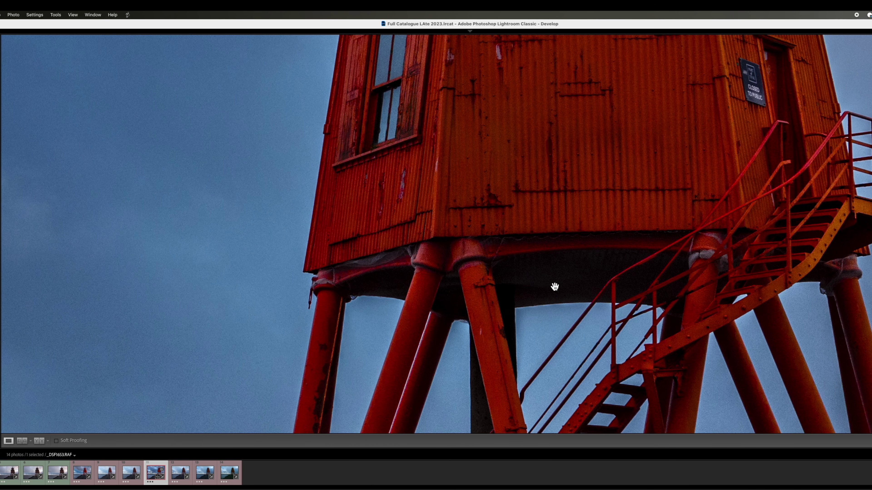
scroll(551, 295, "right", 10)
scroll(551, 295, "down", 2)
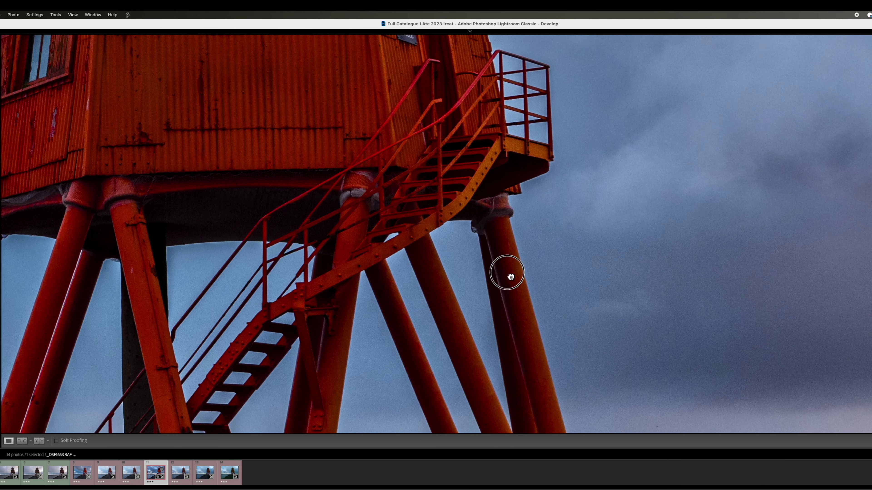
left_click_drag(507, 272, 481, 273)
left_click_drag(432, 296, 503, 179)
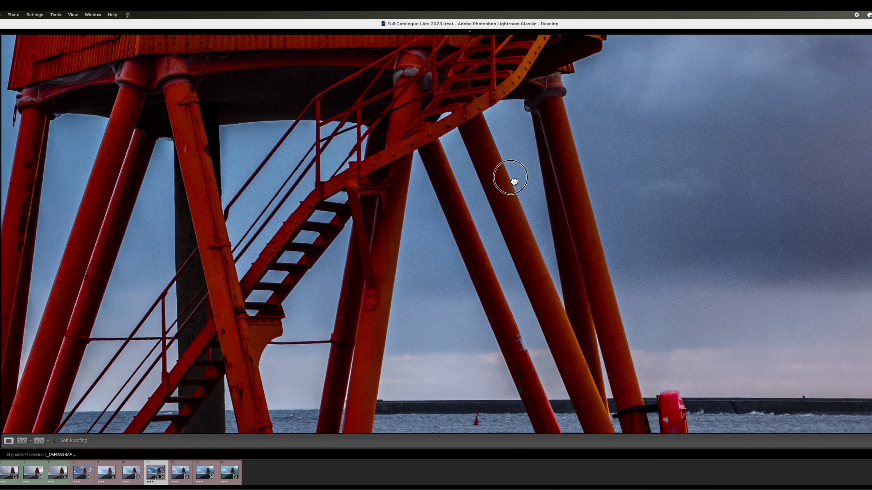
left_click_drag(462, 247, 591, 156)
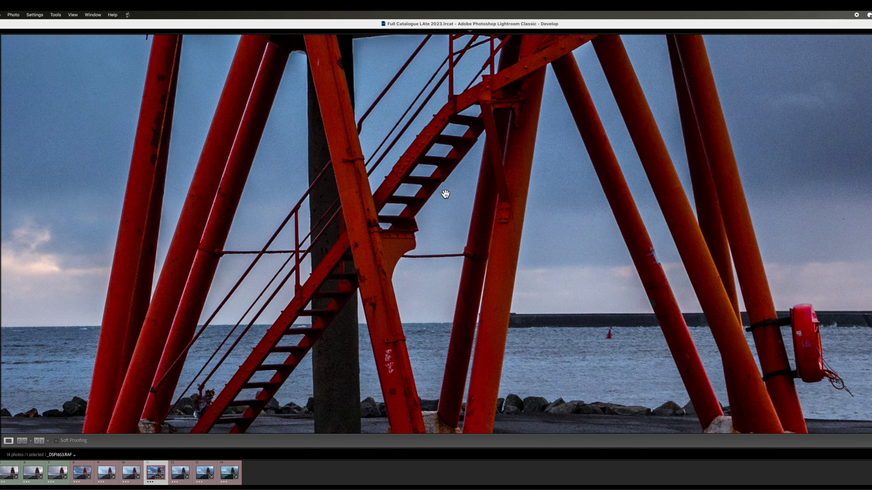
left_click(549, 201)
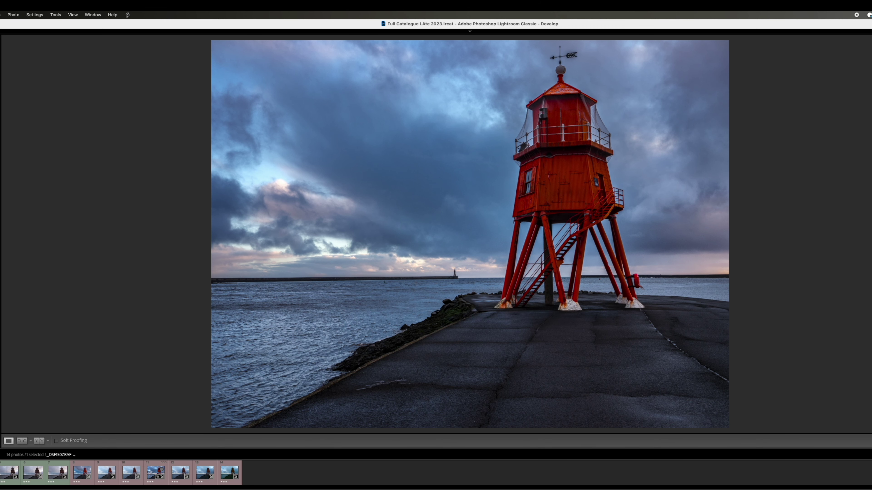
Move to _DSF1507 and paste the copied settings onto it
key("backslash")
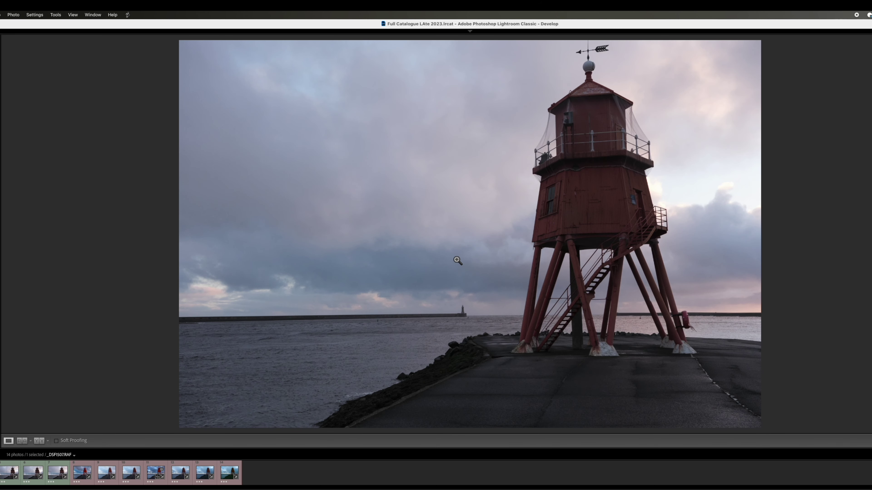
right_click(451, 234)
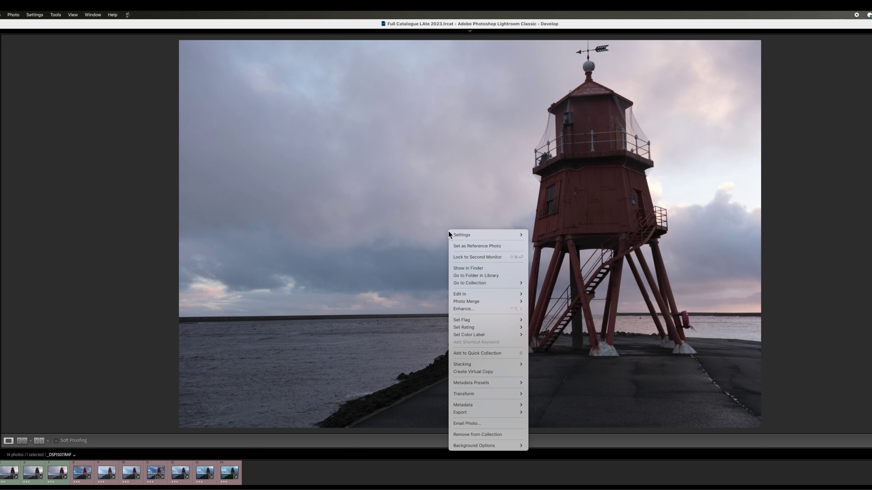
mouse_move(461, 235)
left_click(573, 272)
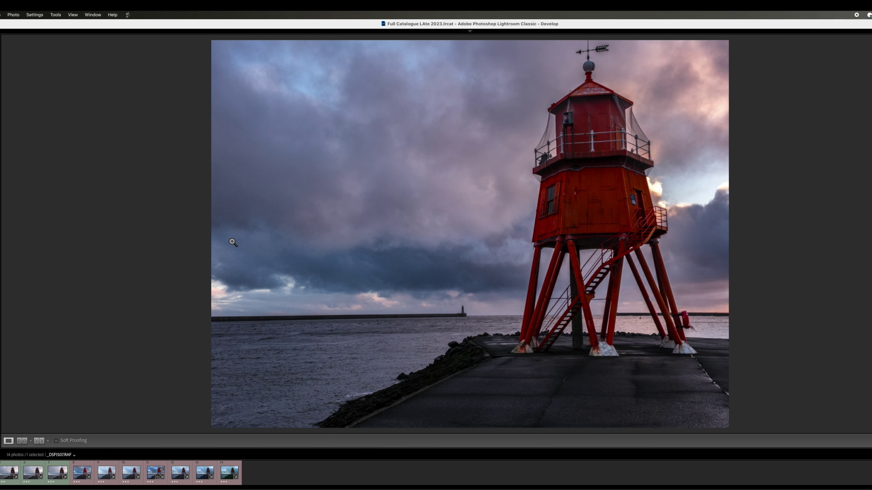
Inspect the edited photo at 100% across the sky, lighthouse top, legs, pier and sea
left_click(274, 103)
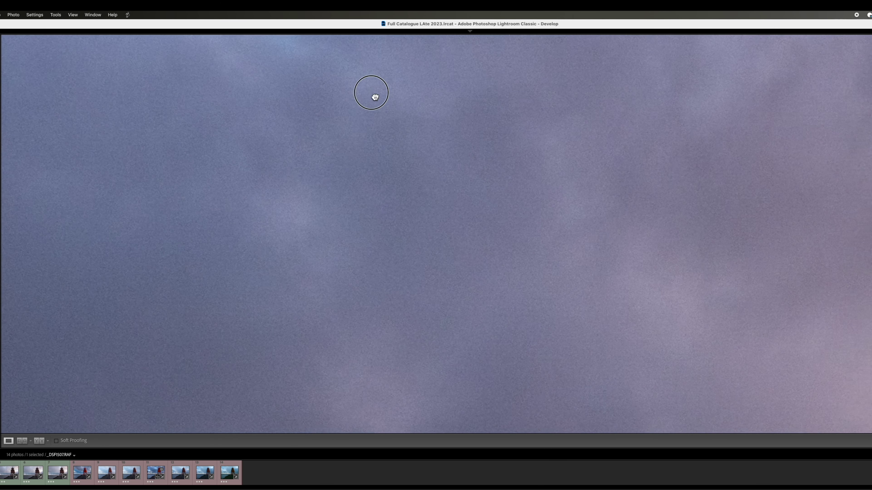
left_click_drag(681, 176, 436, 105)
left_click_drag(657, 186, 528, 114)
left_click_drag(505, 203, 463, 103)
left_click_drag(461, 159, 512, 108)
left_click_drag(397, 292, 465, 215)
left_click_drag(434, 268, 482, 193)
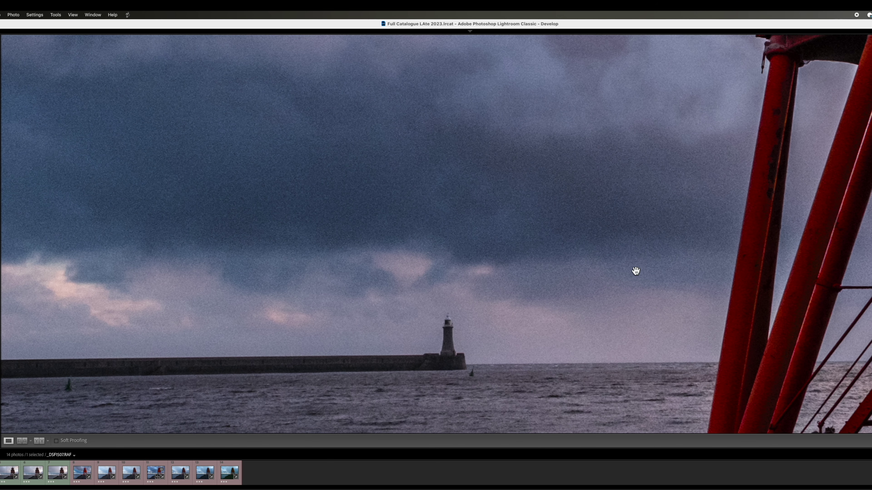
left_click_drag(652, 224, 445, 402)
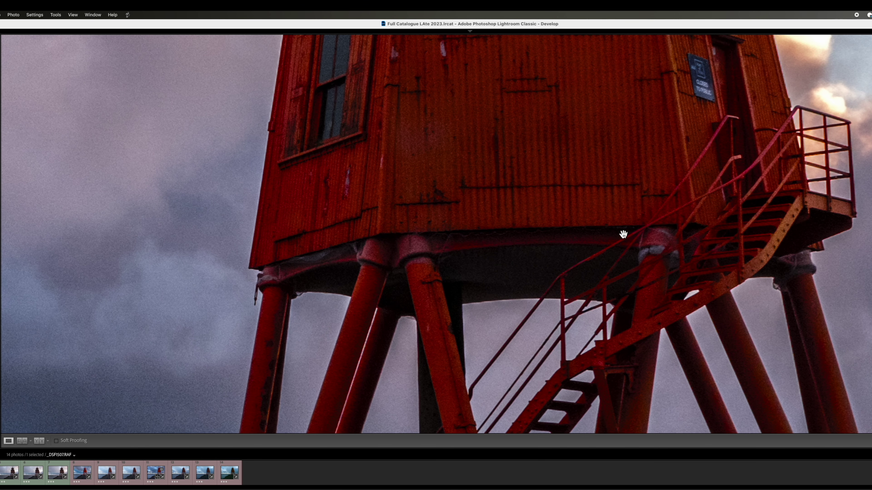
left_click_drag(389, 249, 522, 152)
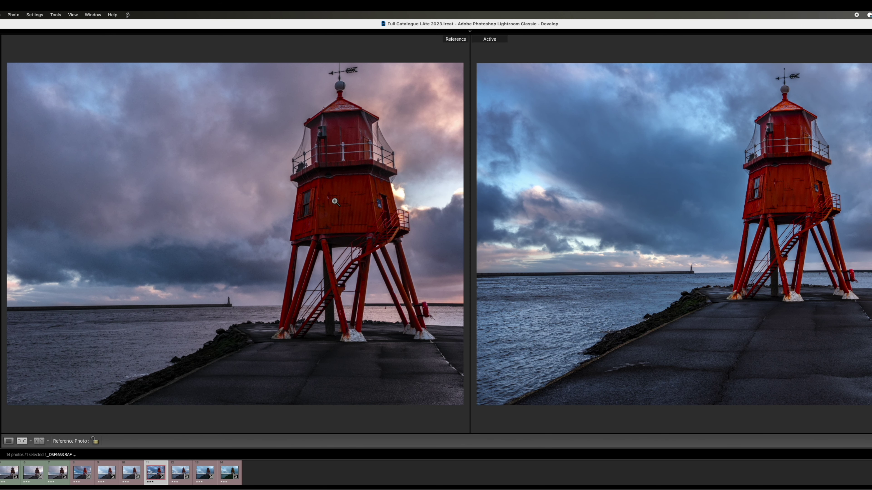
Zoom both Compare panes onto the lighthouse cabin, legs, stairs and sea side by side
left_click(324, 192)
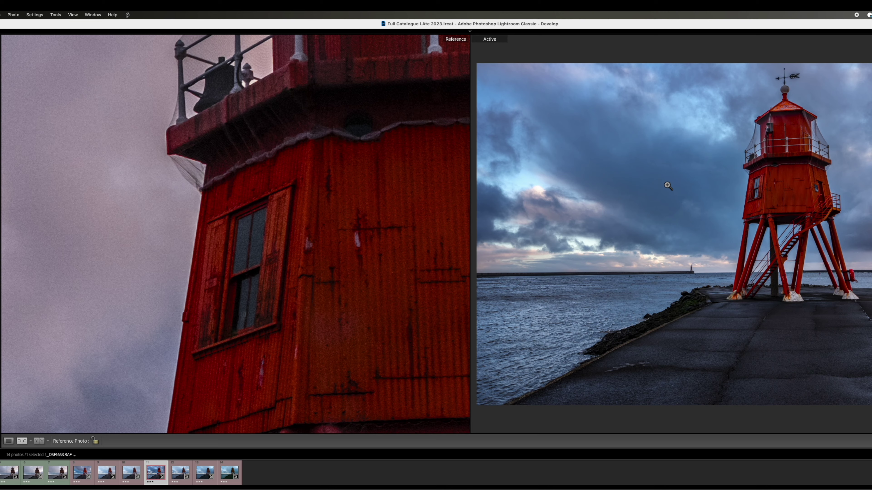
left_click_drag(669, 187, 421, 252)
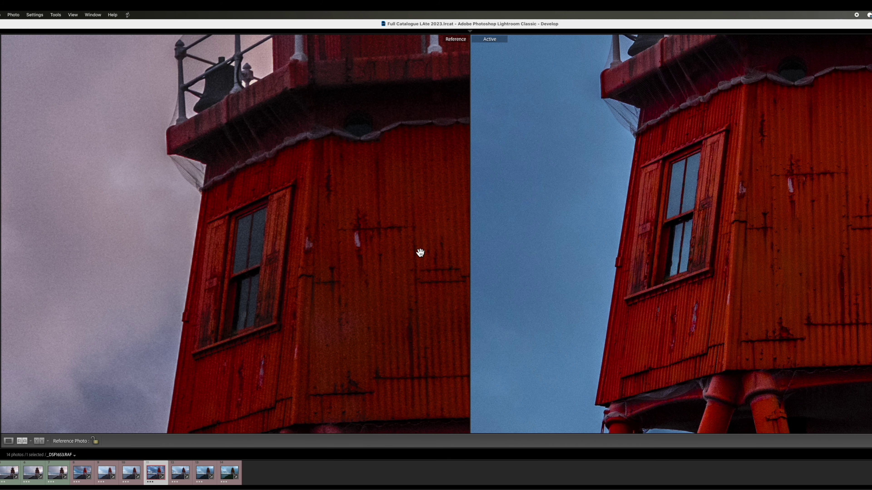
left_click_drag(175, 305, 193, 233)
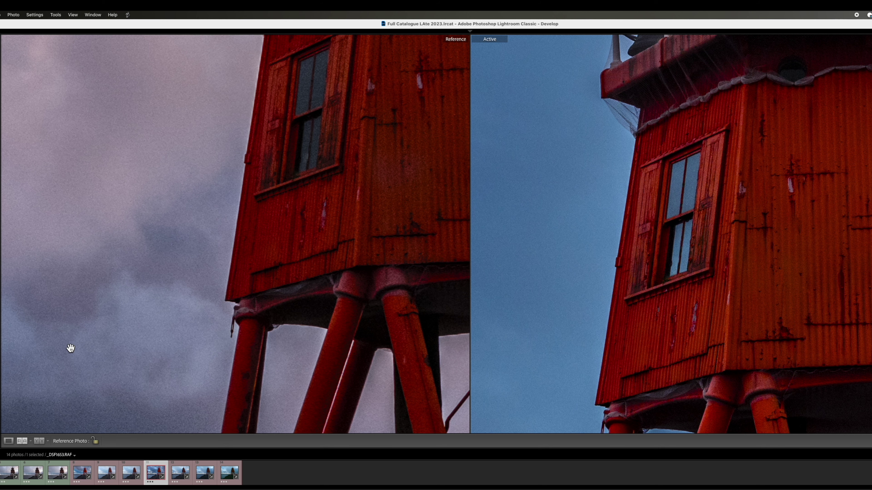
left_click_drag(70, 348, 197, 224)
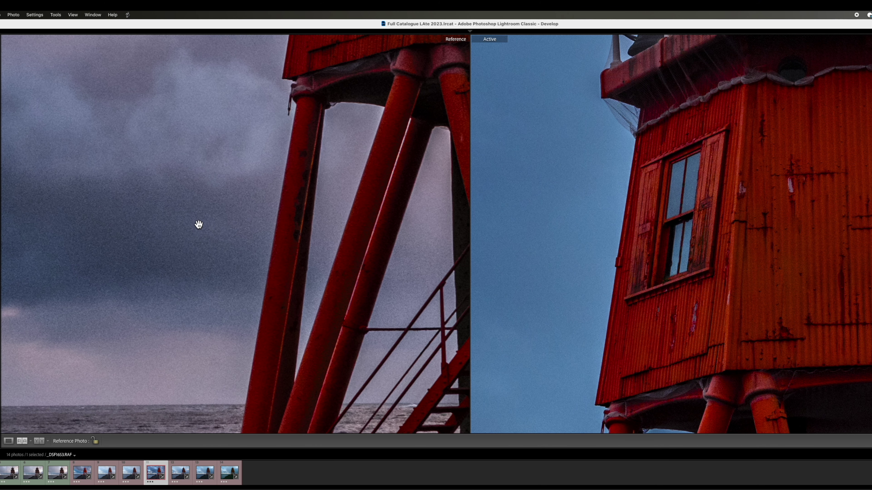
left_click_drag(561, 347, 603, 195)
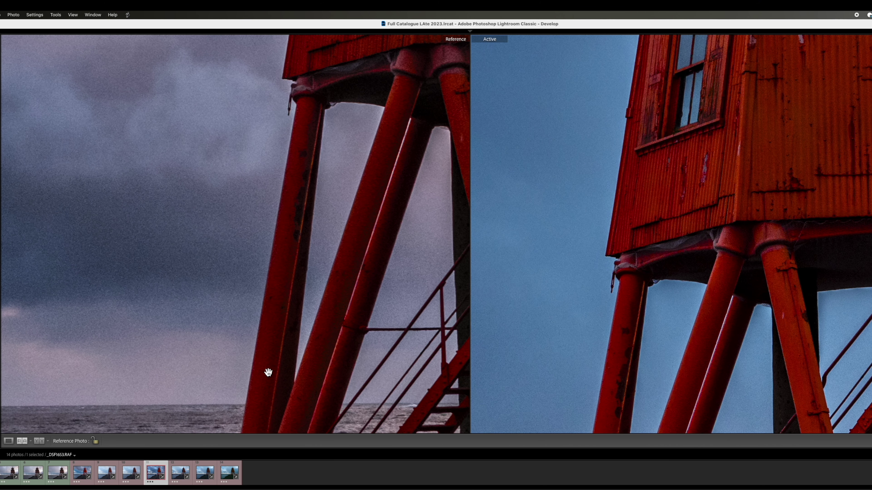
left_click_drag(269, 371, 267, 368)
left_click_drag(584, 352, 610, 189)
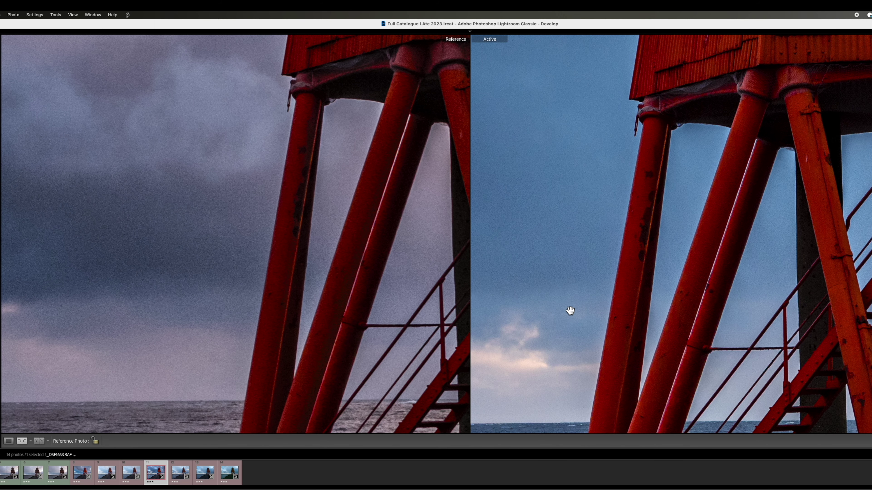
left_click_drag(656, 256, 600, 286)
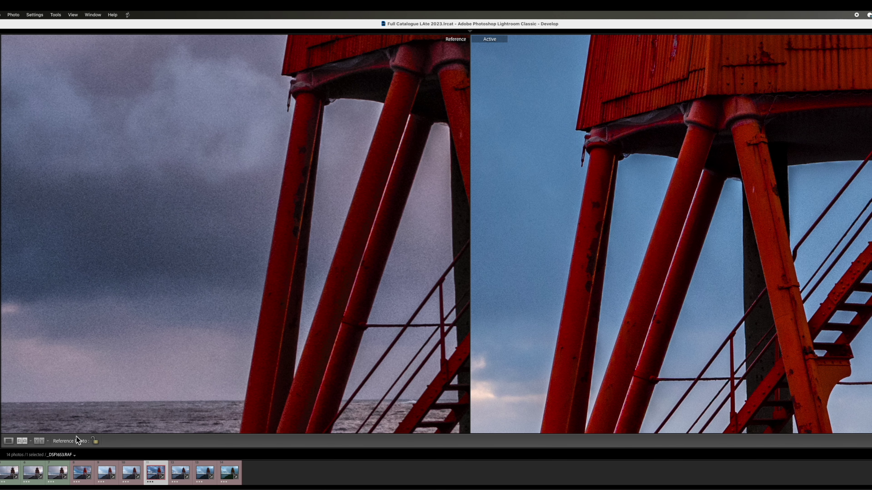
Return to a single fitted Loupe view and select unedited photo 14
left_click(8, 441)
left_click(459, 266)
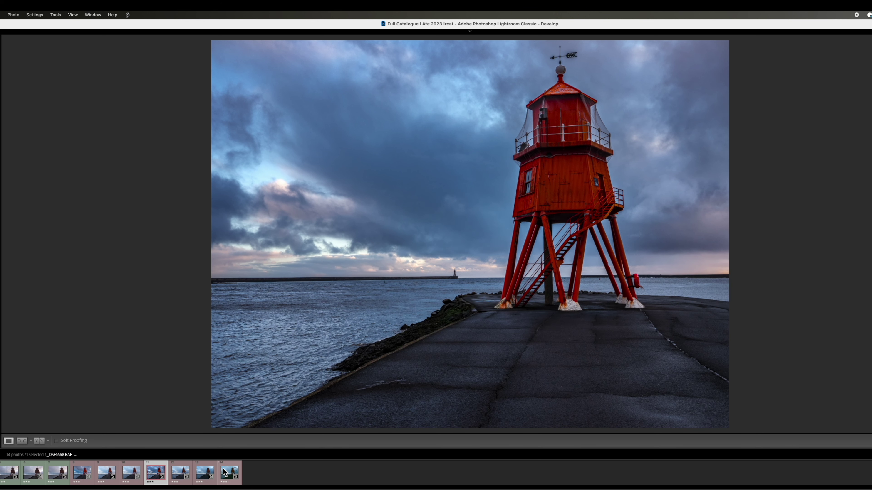
left_click(227, 475)
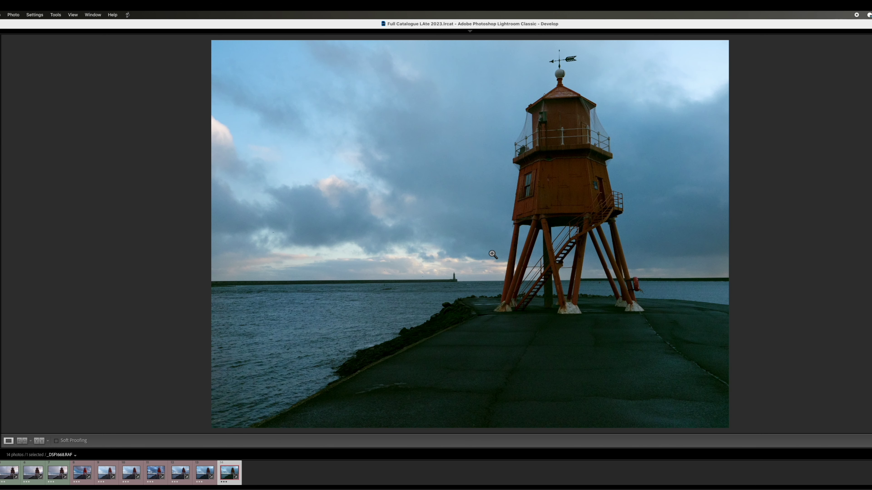
Paste the copied settings onto photo 14
right_click(457, 199)
mouse_move(460, 202)
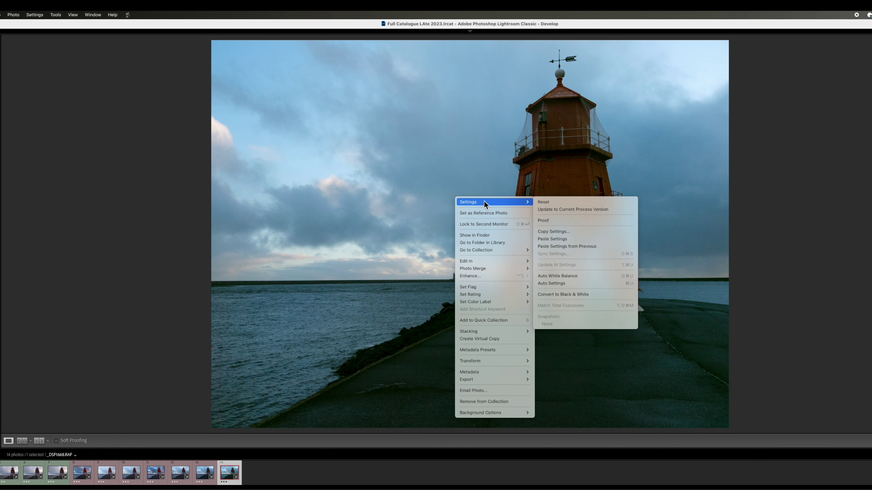
left_click(582, 238)
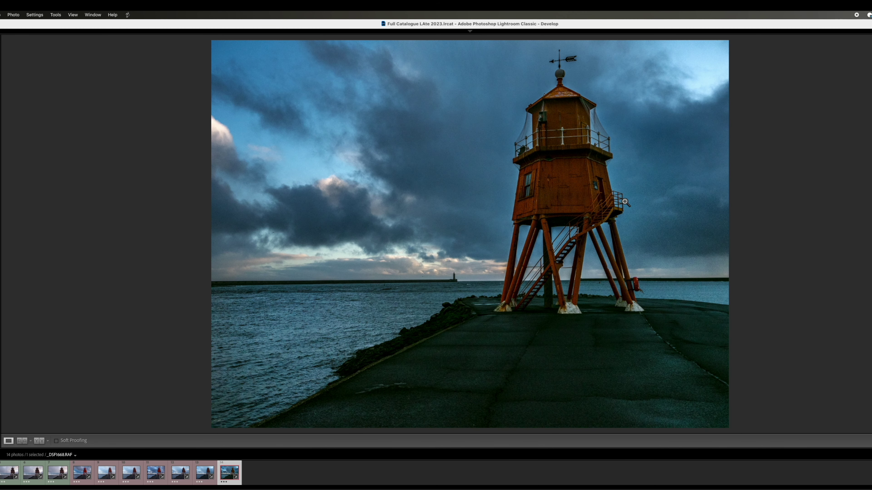
Zoom in on the clouds and check the bright and dark cloud areas for noise
left_click(337, 244)
left_click(409, 177)
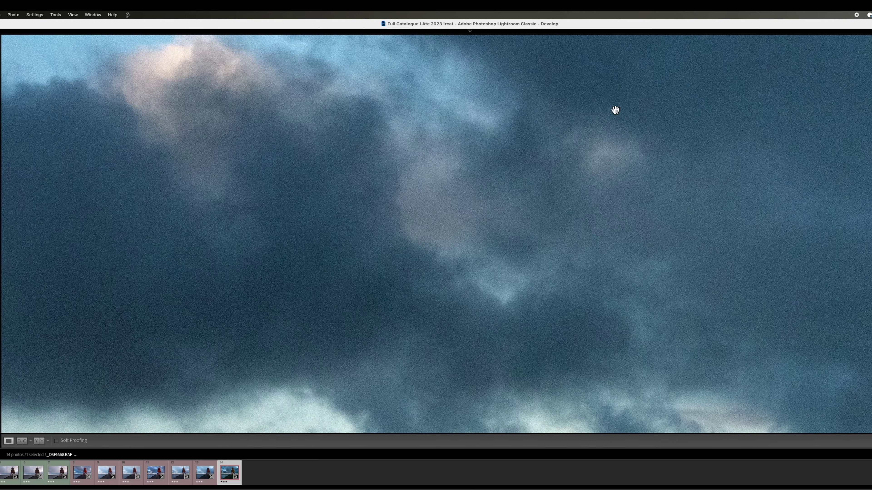
left_click_drag(615, 110, 442, 312)
left_click_drag(322, 231, 640, 270)
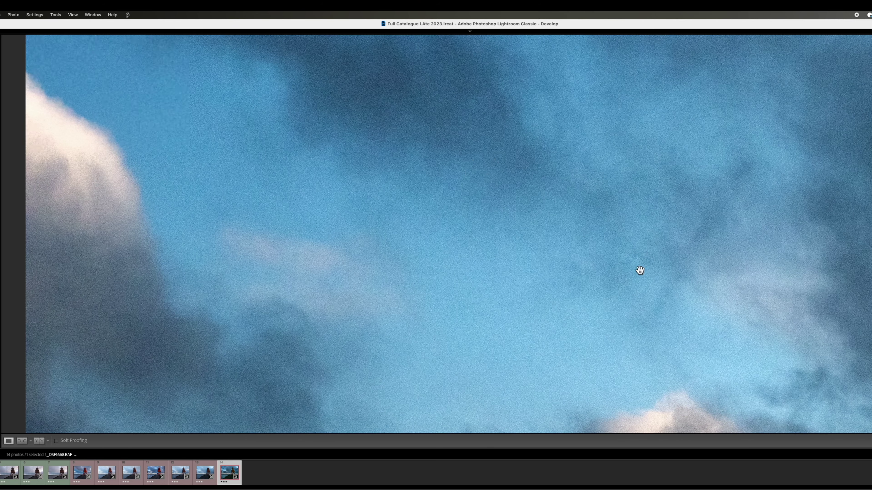
left_click_drag(492, 180, 506, 287)
left_click_drag(770, 184, 671, 189)
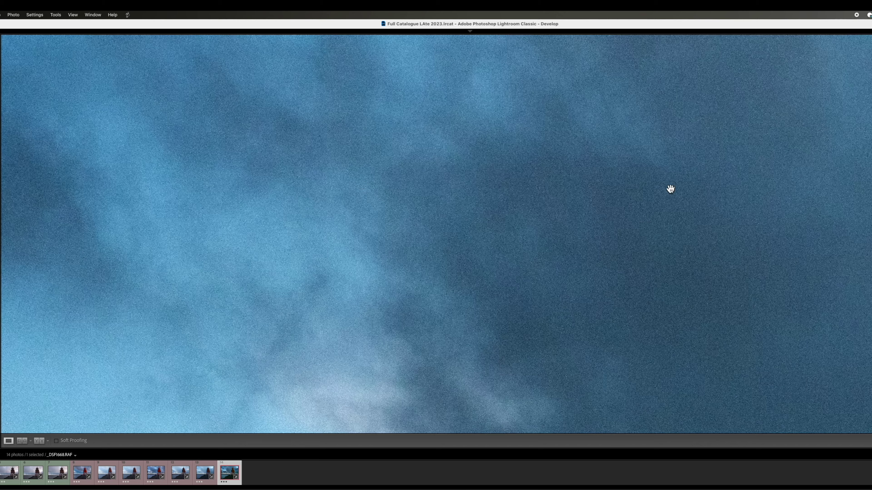
Check the lighthouse top, body, stairs, legs and sea for noise, then fit the photo
left_click_drag(796, 185, 279, 188)
left_click_drag(601, 201, 249, 194)
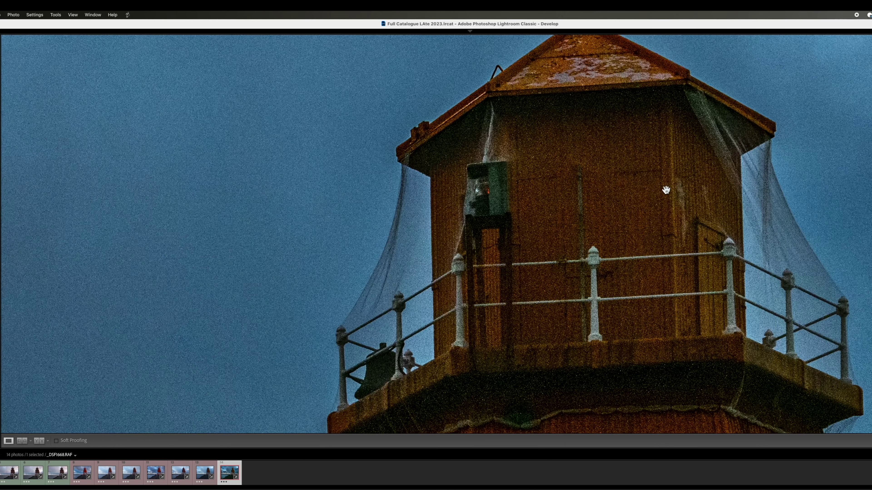
left_click_drag(666, 190, 305, 175)
left_click_drag(609, 303, 670, 140)
left_click(307, 355)
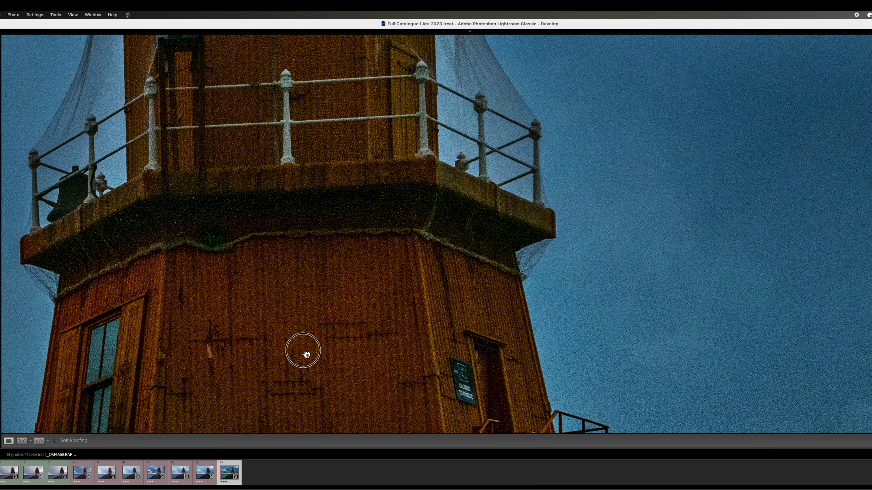
left_click_drag(307, 355, 512, 143)
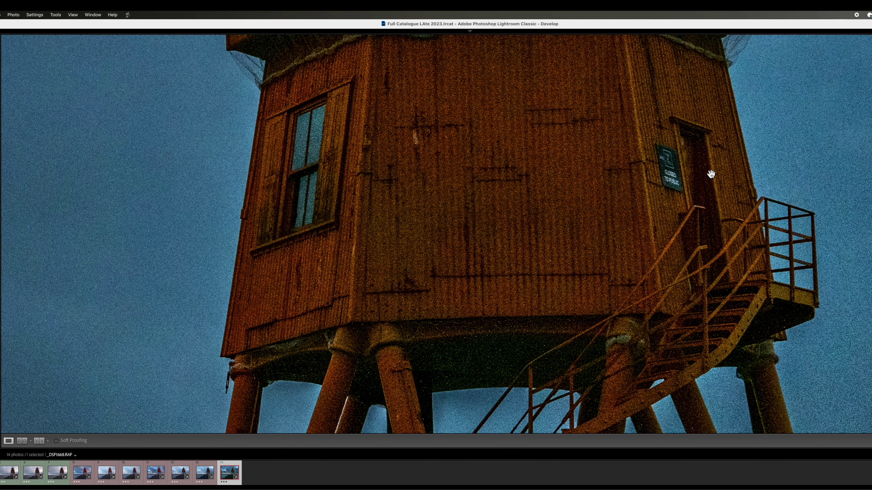
left_click_drag(546, 304, 574, 113)
left_click_drag(574, 288, 619, 82)
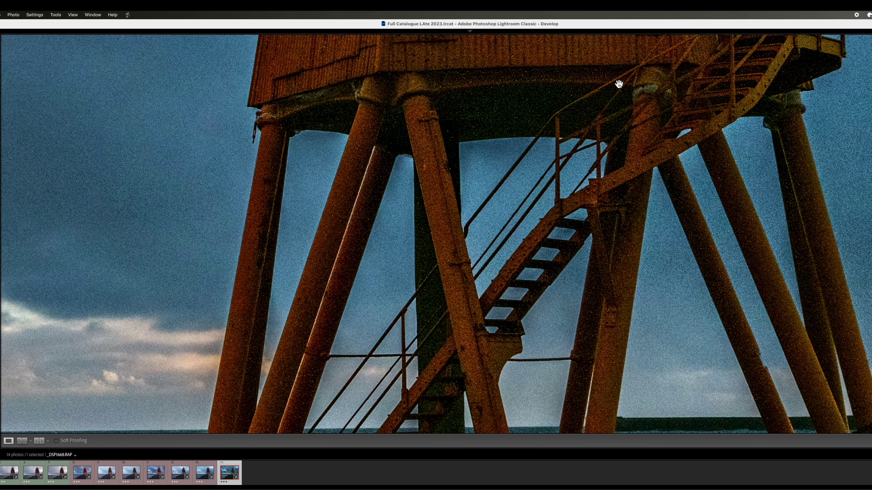
left_click_drag(573, 323, 584, 219)
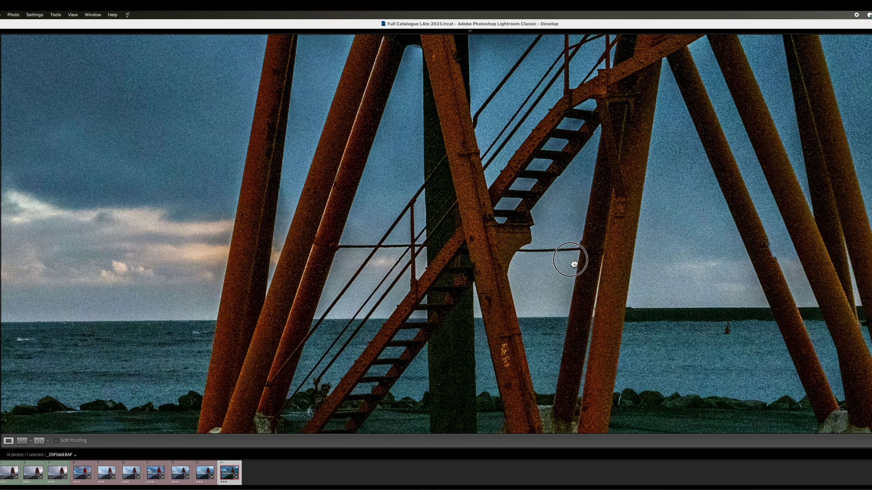
left_click_drag(574, 274, 586, 206)
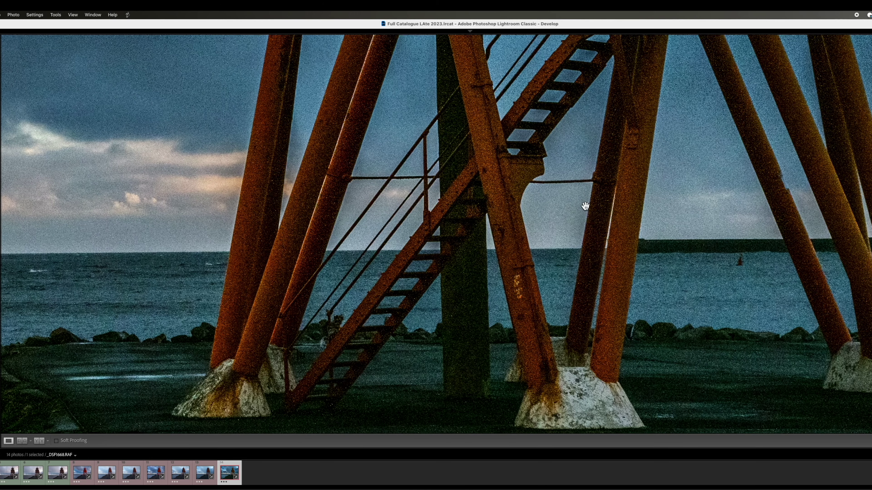
left_click(536, 212)
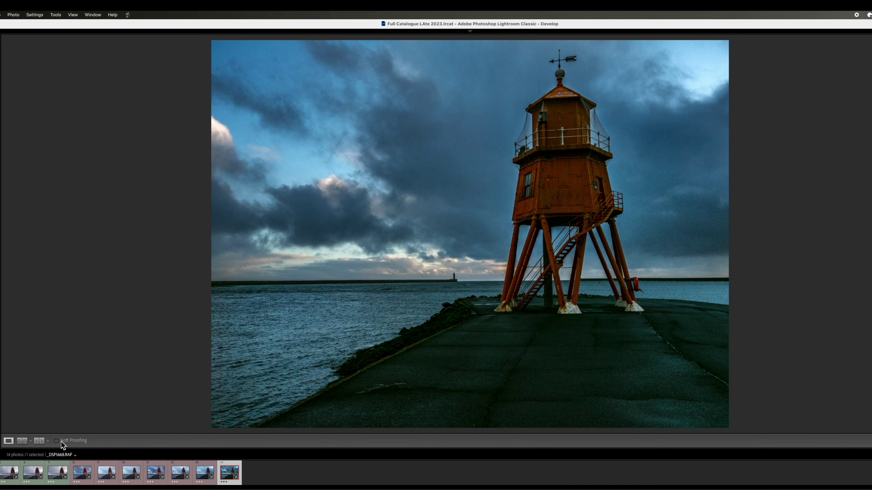
Select grey-sky photo 7 and paste the copied settings onto it
left_click(61, 475)
right_click(496, 204)
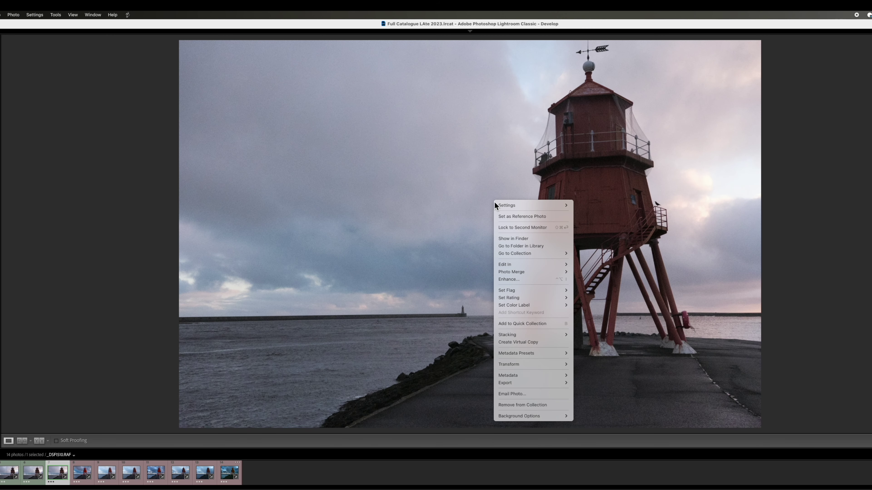
mouse_move(531, 206)
left_click(610, 246)
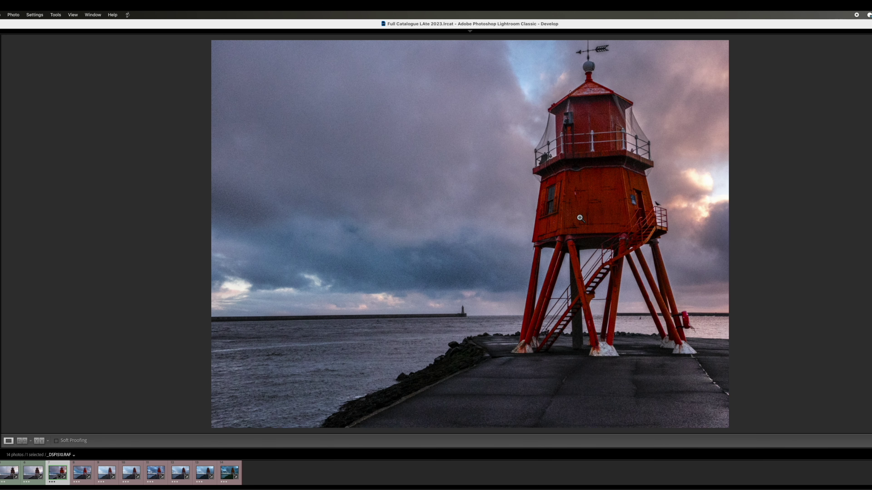
Zoom to 100% on the wall and check legs, stairs, sea, rocks and distant pier lighthouse
left_click(580, 218)
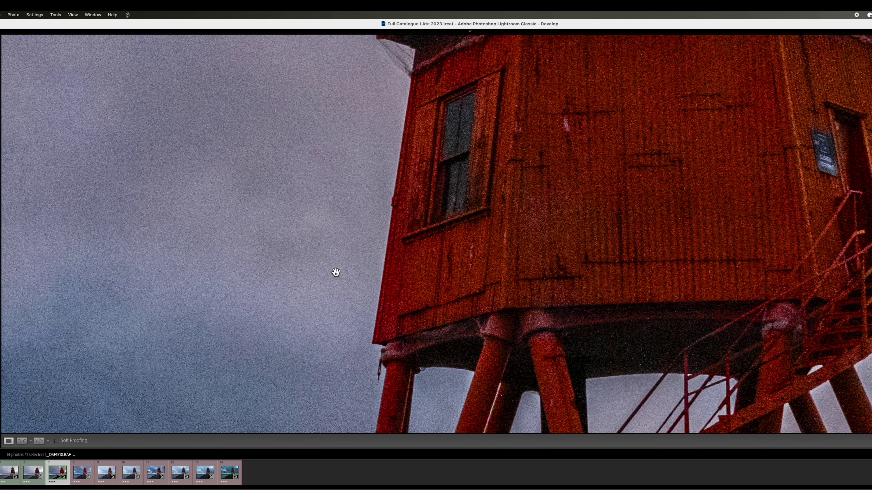
left_click_drag(335, 272, 348, 107)
left_click_drag(354, 241, 372, 129)
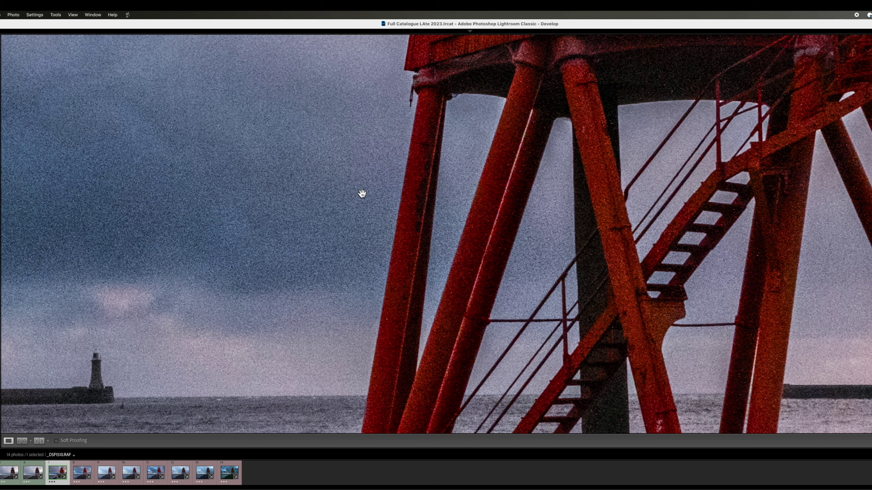
left_click_drag(362, 192, 362, 140)
left_click_drag(259, 221, 434, 155)
left_click_drag(222, 213, 484, 187)
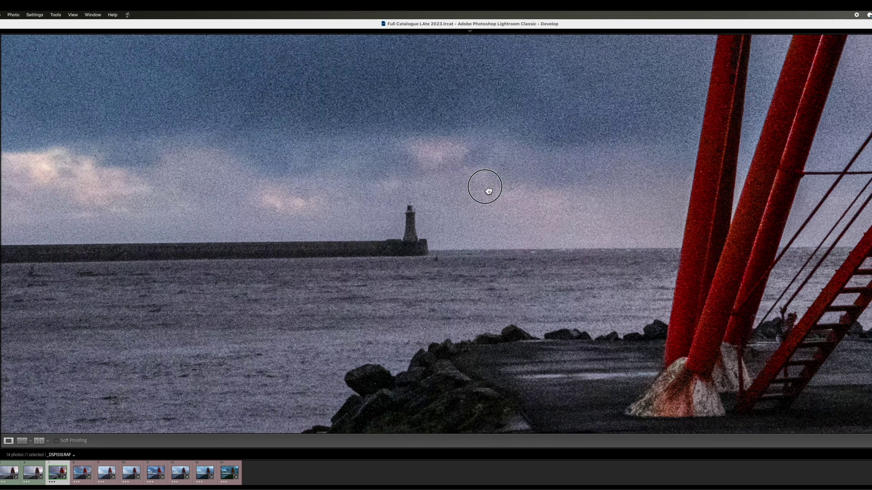
Check the sky, red structure, window, door and clouds for noise, then fit the photo
left_click_drag(377, 175, 378, 290)
left_click_drag(494, 147, 414, 306)
left_click_drag(419, 233, 403, 298)
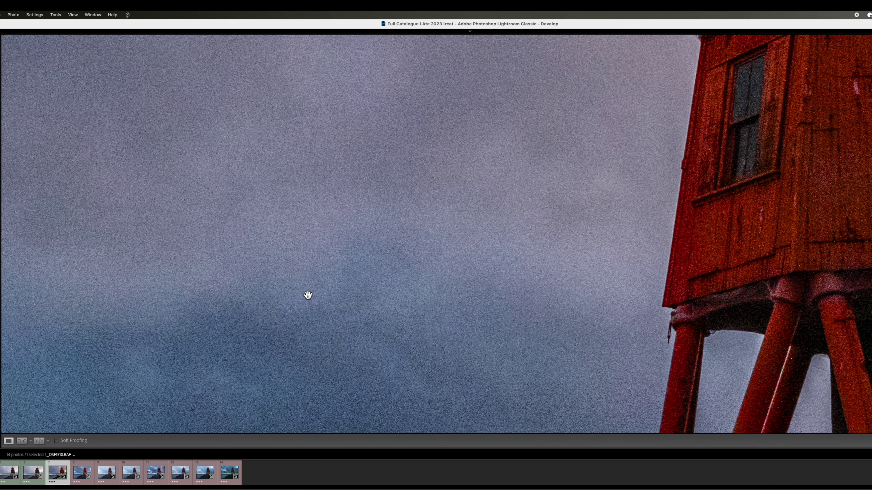
left_click_drag(307, 296, 162, 353)
left_click_drag(501, 244, 242, 295)
left_click_drag(695, 238, 350, 275)
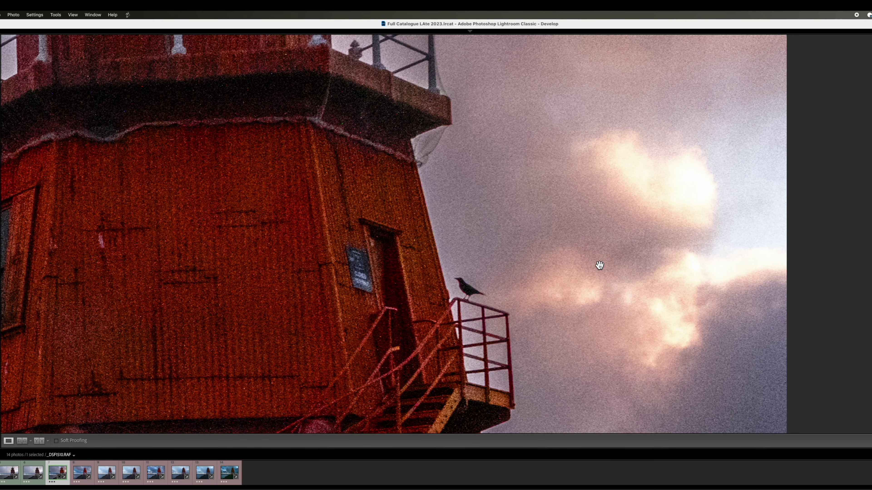
left_click(580, 261)
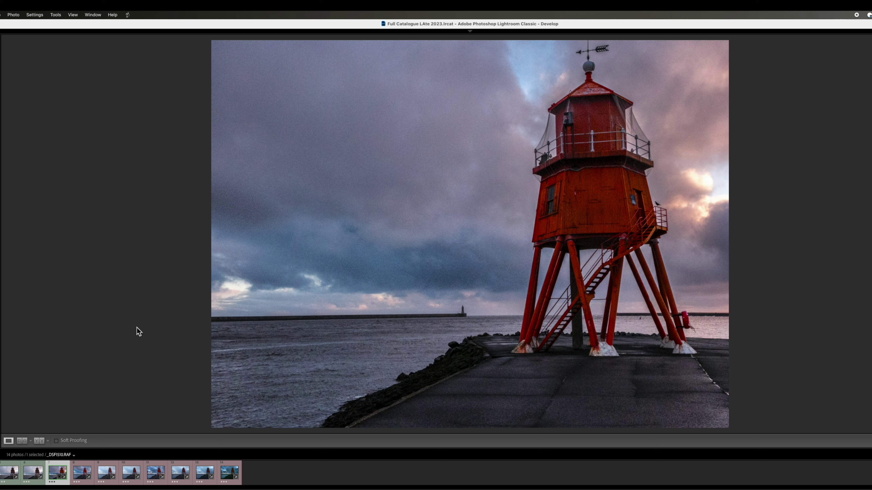
Select blue-sky thumbnail 13 and paste the copied settings onto it
left_click(205, 476)
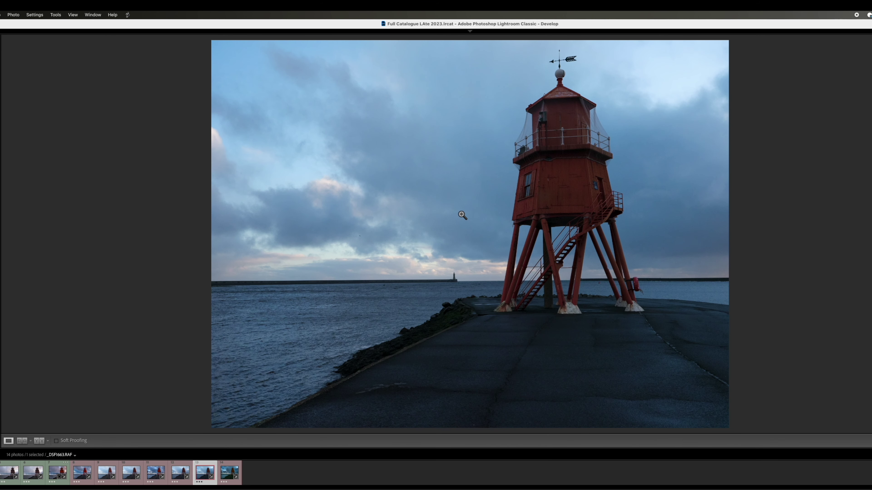
right_click(460, 211)
mouse_move(470, 218)
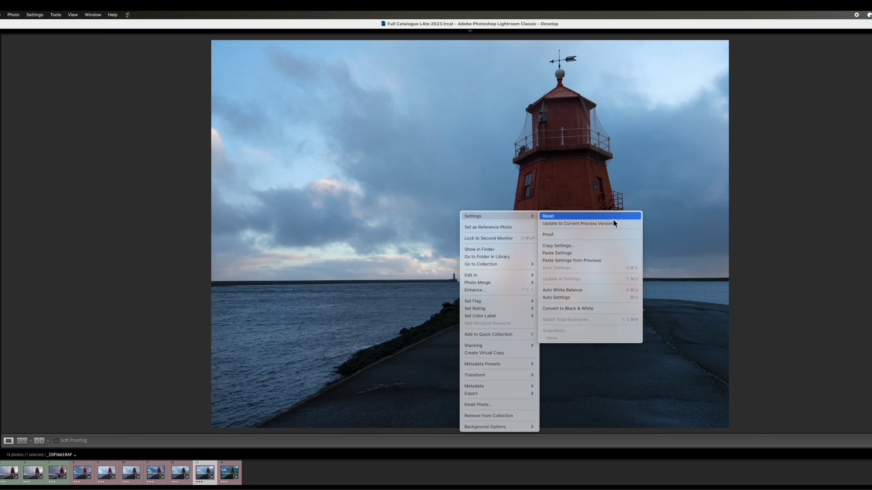
left_click(603, 254)
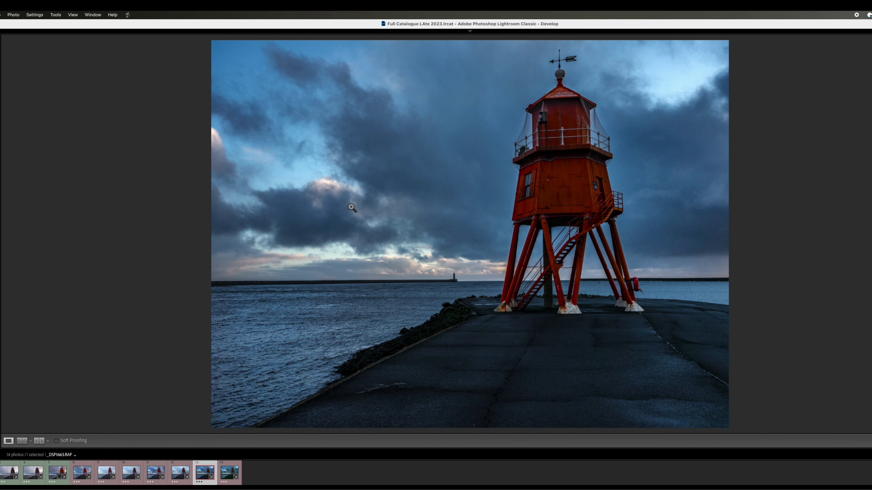
Zoom to 100% and check the clouds and red lighthouse top for noise
left_click(468, 252)
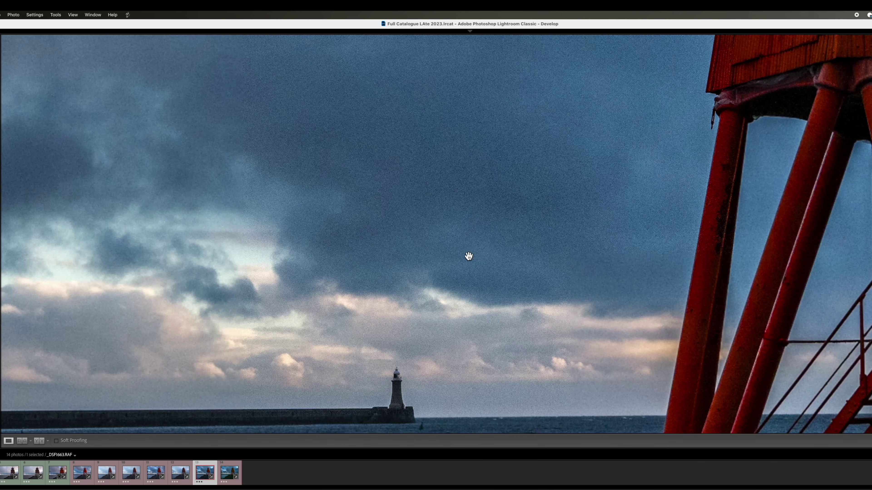
left_click_drag(326, 263, 654, 279)
left_click_drag(498, 189, 724, 254)
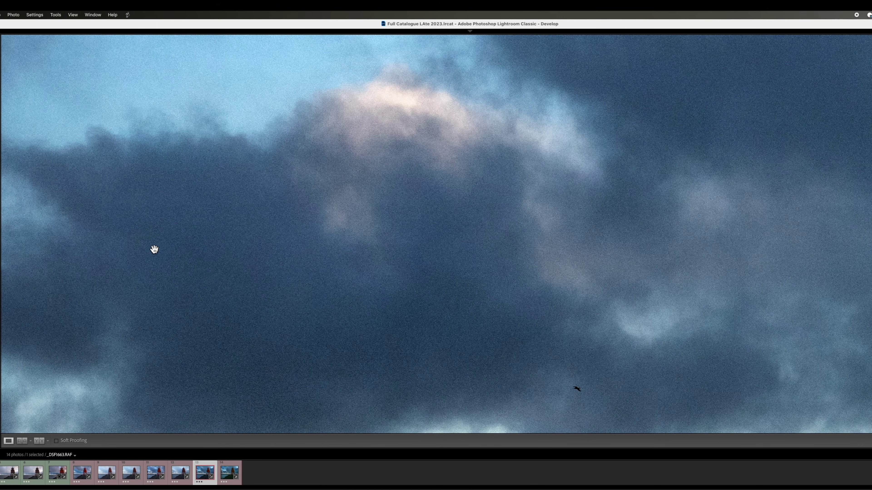
left_click_drag(683, 193, 432, 204)
left_click_drag(685, 171, 333, 244)
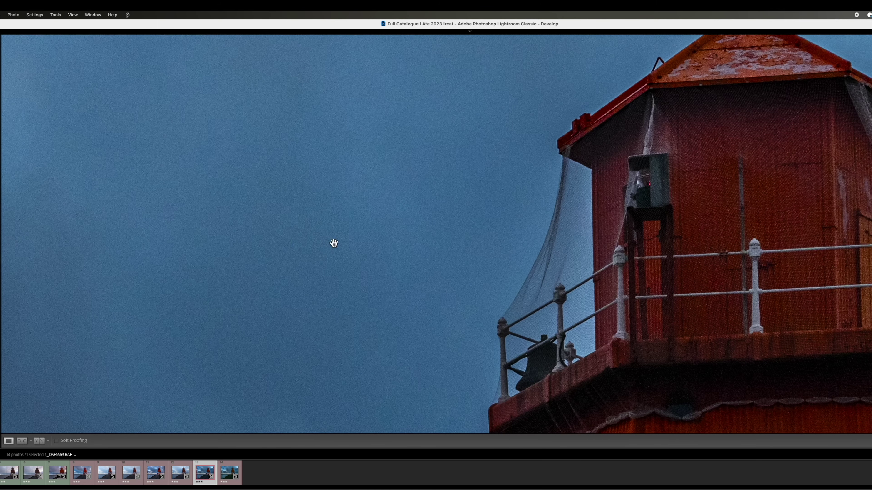
left_click_drag(691, 203, 296, 165)
Check the stairs, sea wall, buoy, rocks and sea, then zoom back out to fit
left_click_drag(800, 198, 547, 160)
left_click_drag(655, 287, 633, 133)
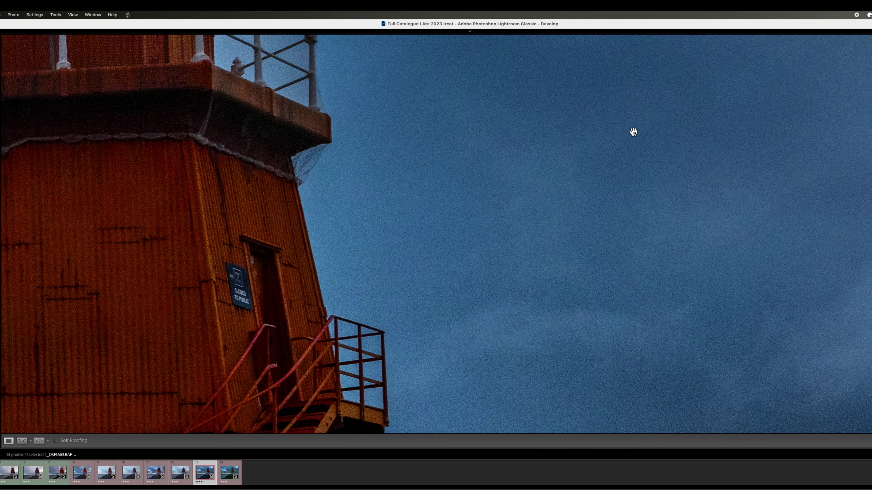
left_click_drag(621, 269, 642, 127)
left_click_drag(613, 256, 637, 111)
left_click_drag(713, 181, 553, 136)
left_click_drag(841, 206, 614, 210)
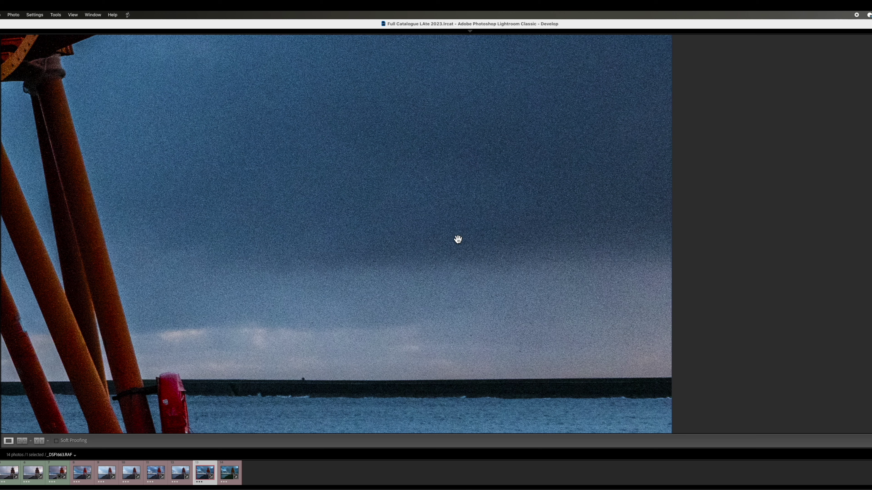
left_click_drag(332, 219, 499, 168)
key("ctrl+minus")
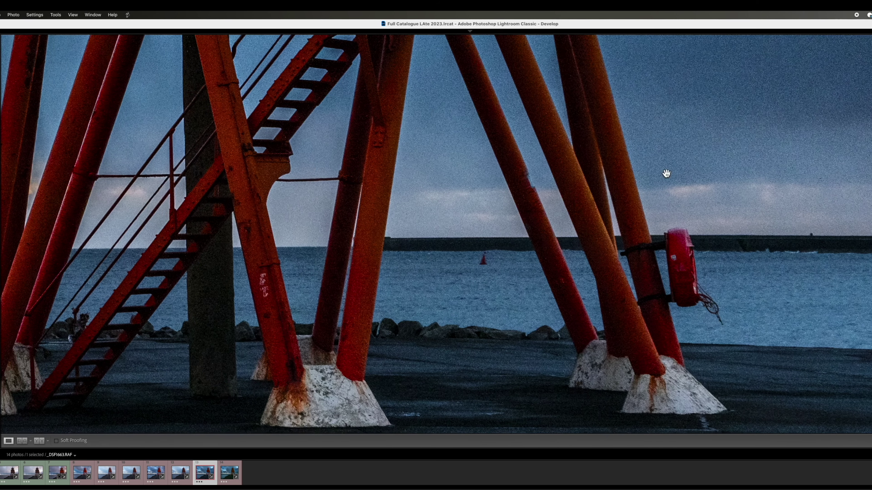
left_click(343, 234)
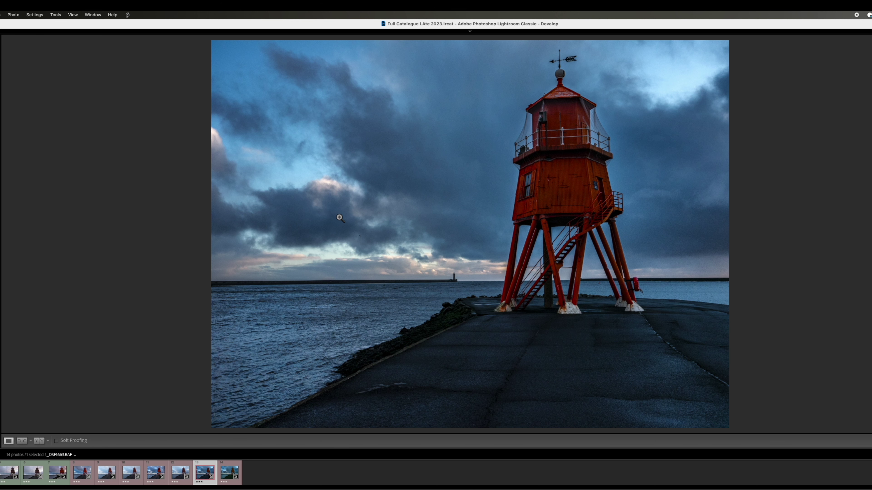
Paste the copied settings onto the pink-sky lighthouse photo
right_click(472, 211)
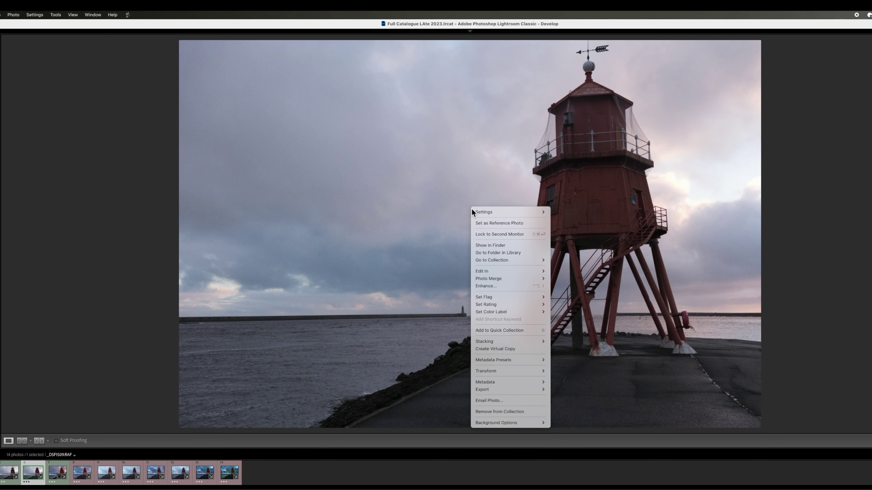
mouse_move(500, 215)
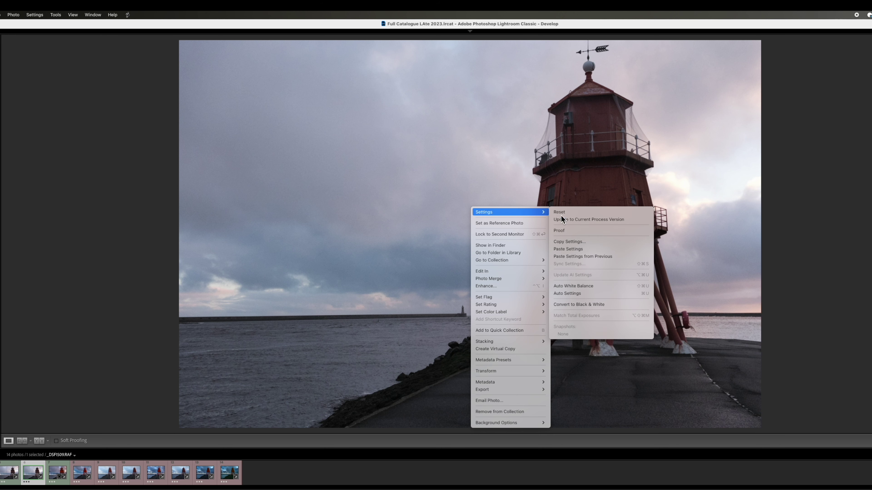
left_click(604, 250)
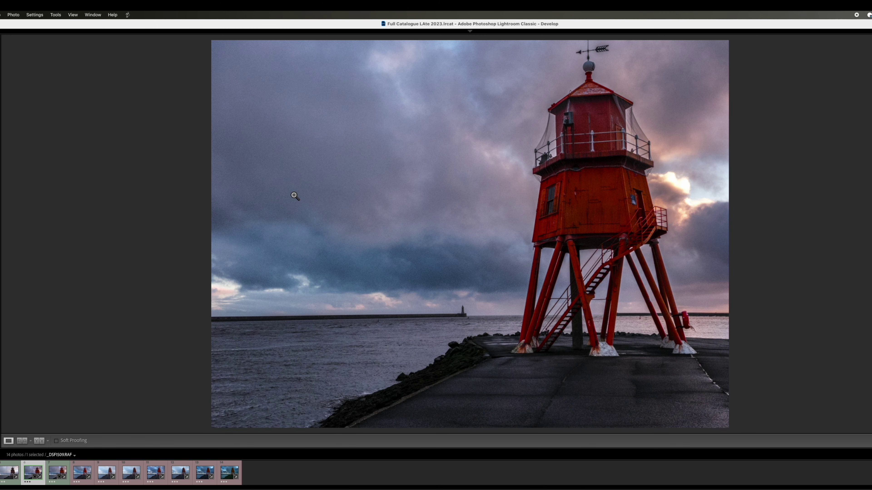
Inspect the sky, red pier stairs, balcony and door at 100% for noise
left_click(453, 247)
scroll(553, 293, "down", 5)
scroll(541, 259, "right", 5)
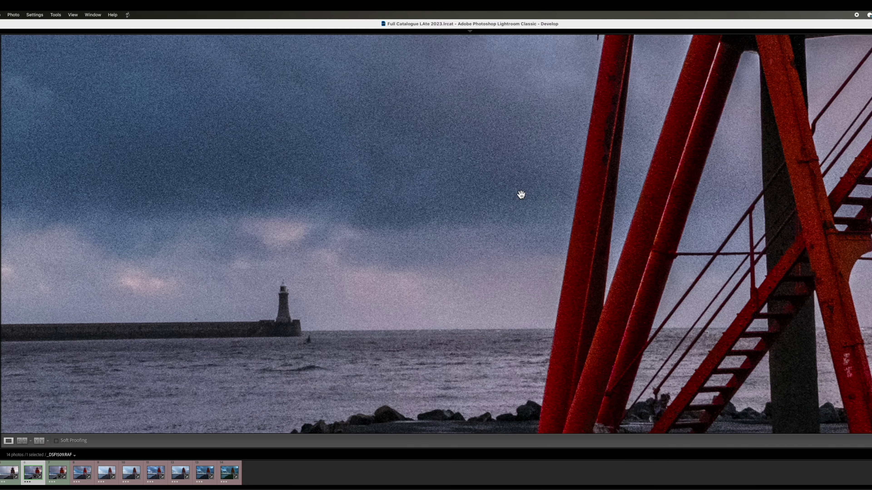
left_click_drag(521, 195, 326, 179)
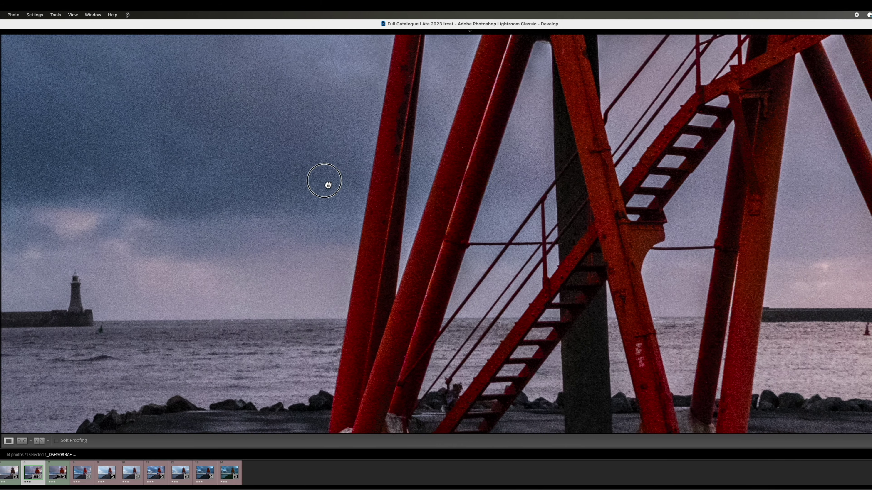
left_click_drag(689, 193, 482, 194)
left_click(563, 179)
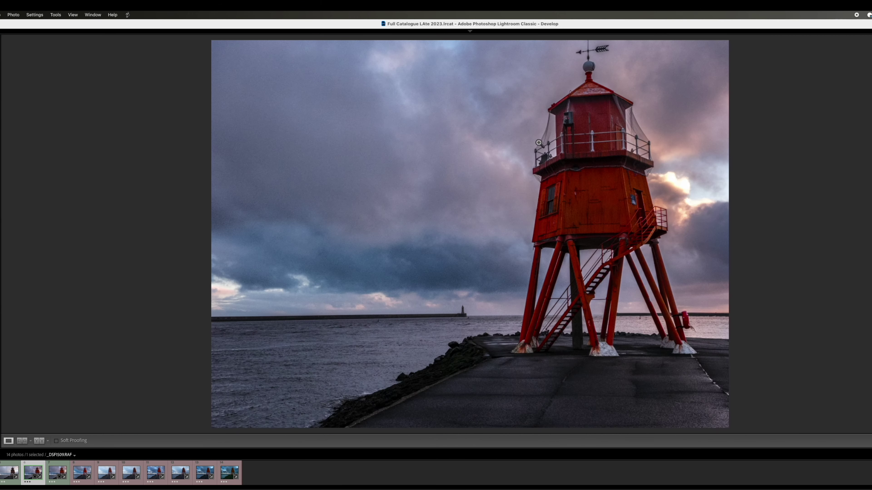
left_click(631, 160)
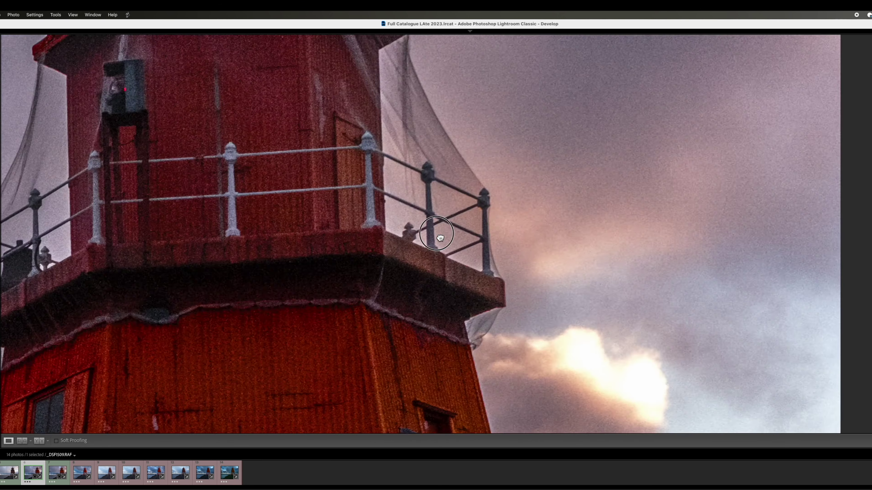
left_click(440, 235)
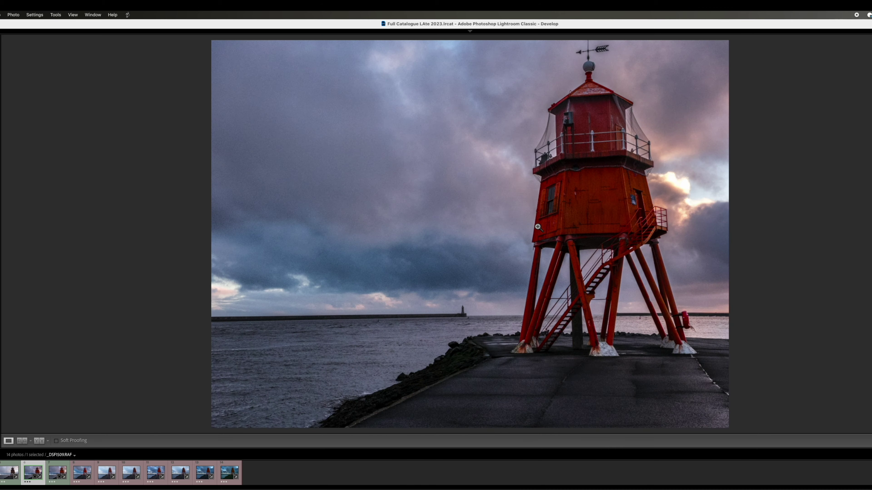
left_click(697, 189)
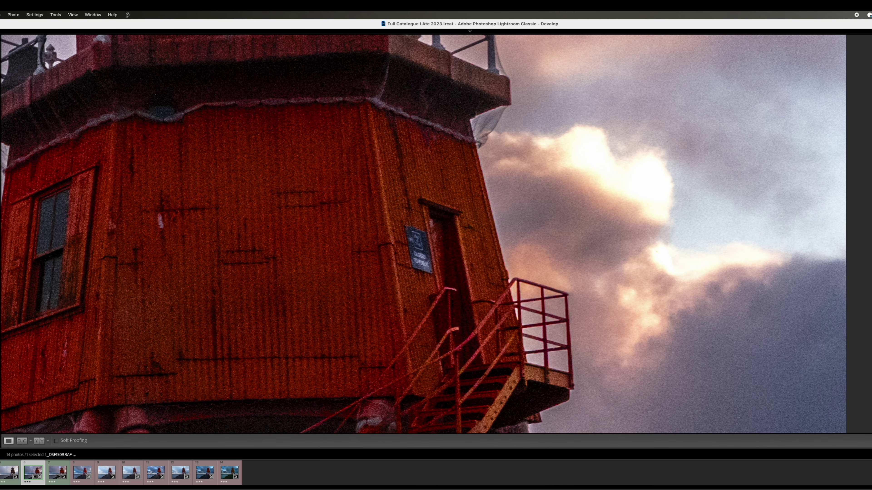
Check cloud highlight clipping, then switch to the blue-sky photo and zoom in
key("j")
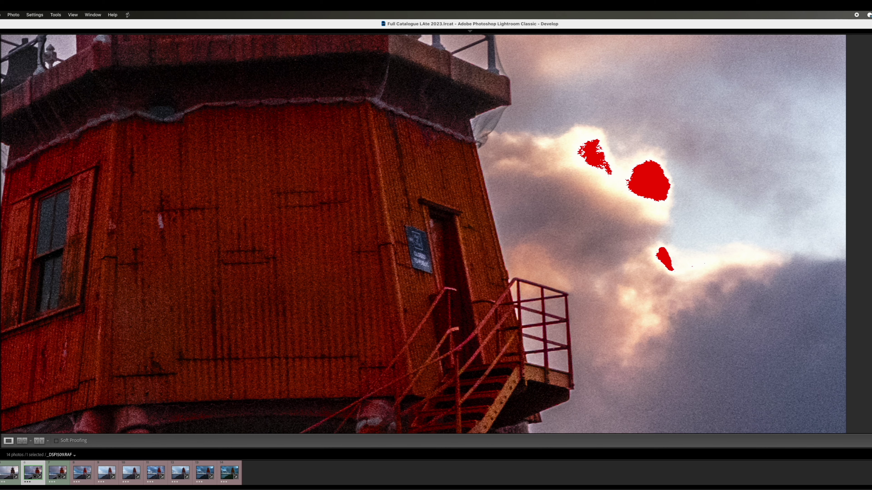
key("j")
left_click(209, 472)
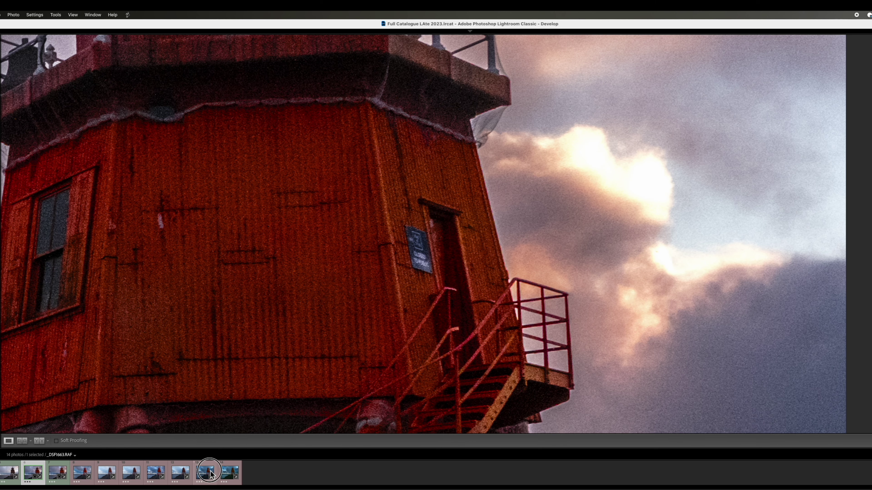
left_click(209, 473)
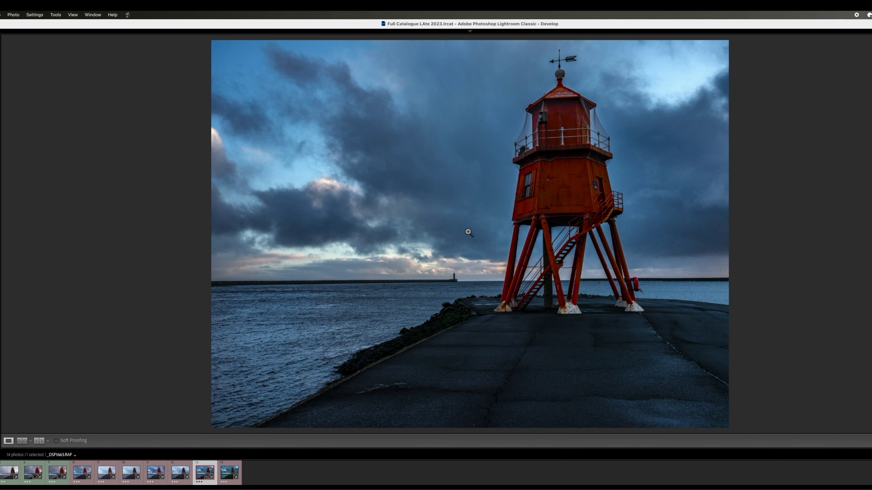
left_click(460, 236)
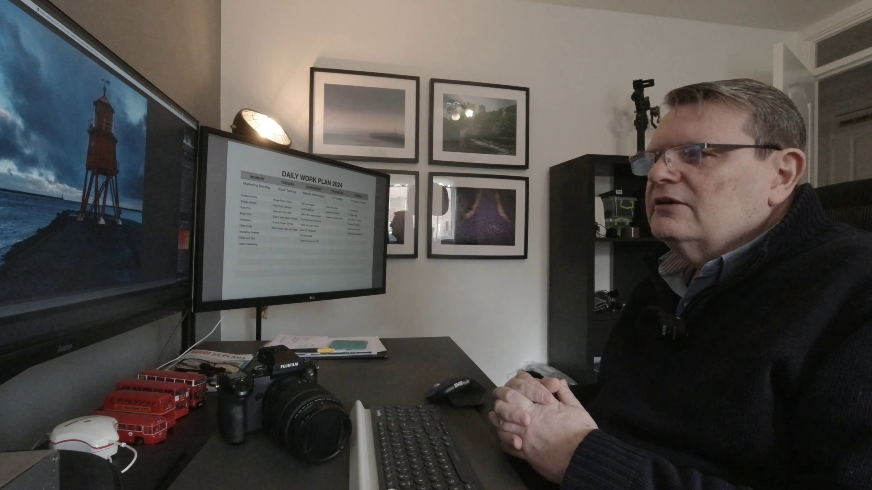